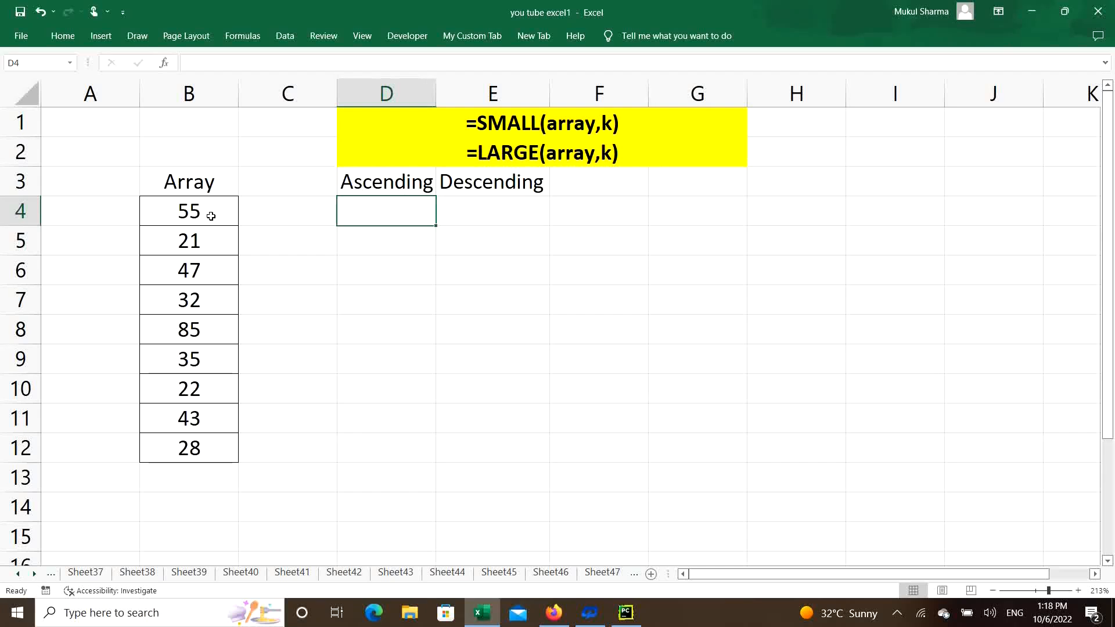
# Examine the values in the array B4:B12 and the SMALL and LARGE function syntax in rows 1 and 2.
pyautogui.moveTo(199, 213); pyautogui.dragTo(198, 447)
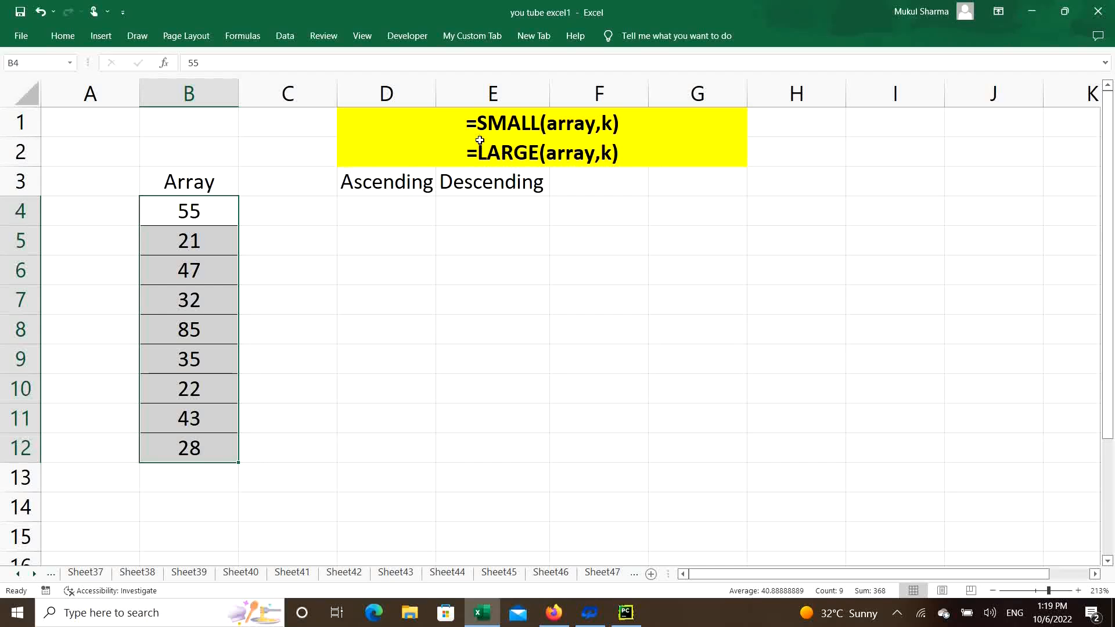
pyautogui.click(444, 126)
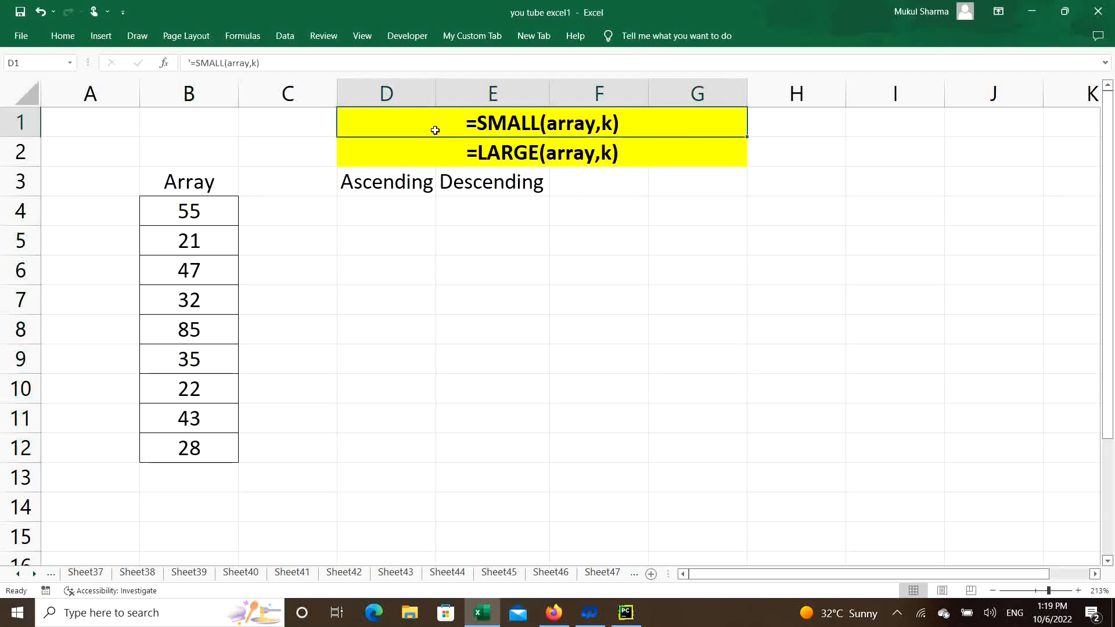
pyautogui.click(506, 152)
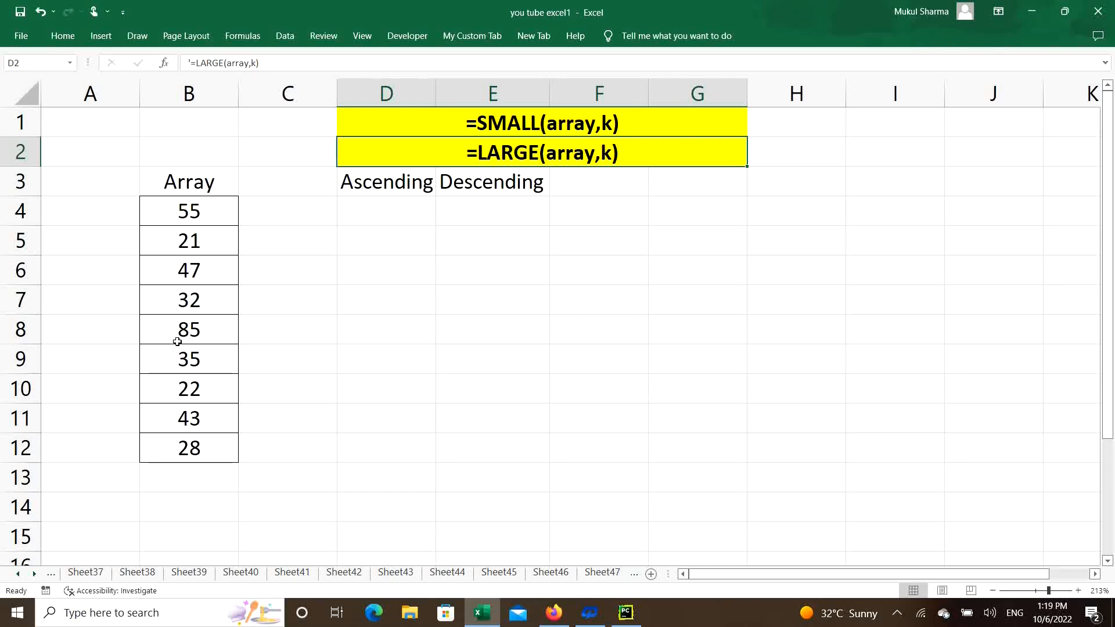
pyautogui.moveTo(206, 211); pyautogui.dragTo(216, 441)
pyautogui.click(403, 211)
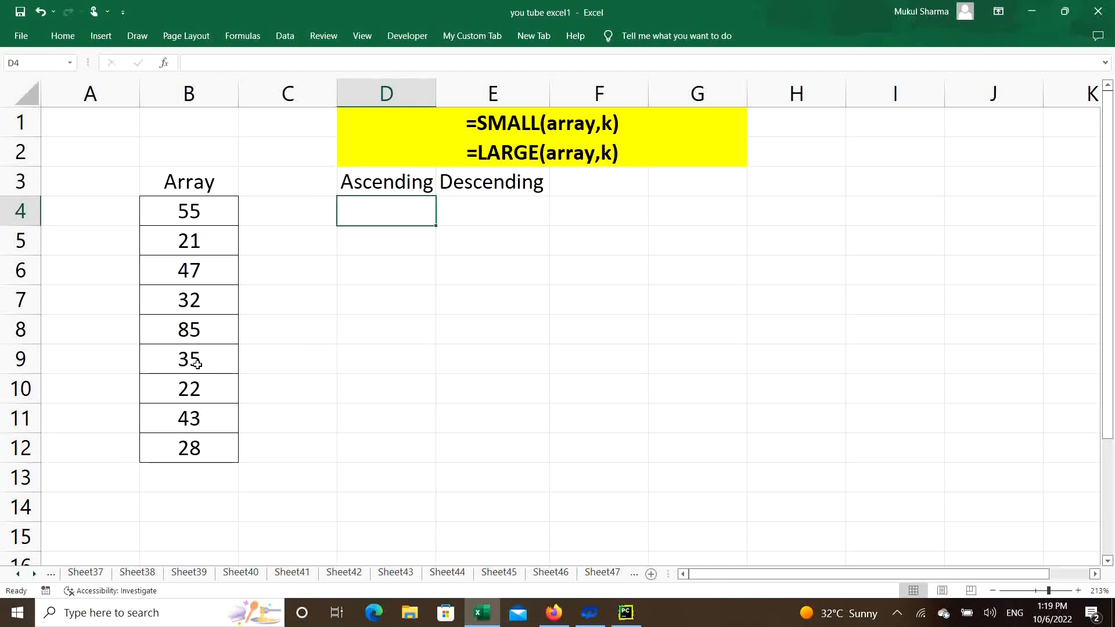
pyautogui.click(212, 243)
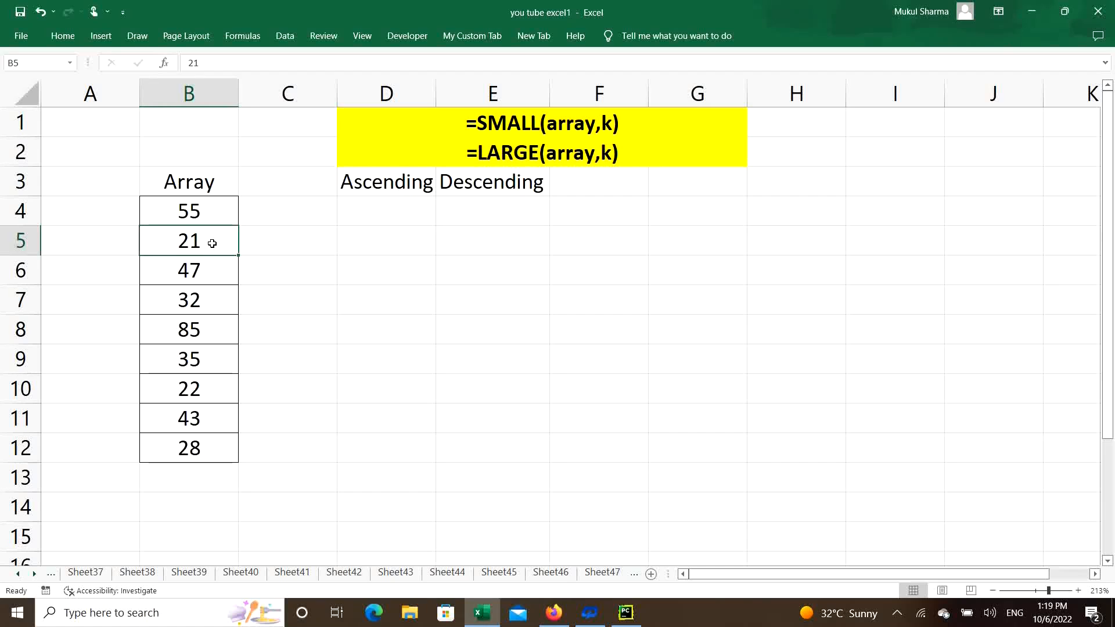
pyautogui.click(383, 214)
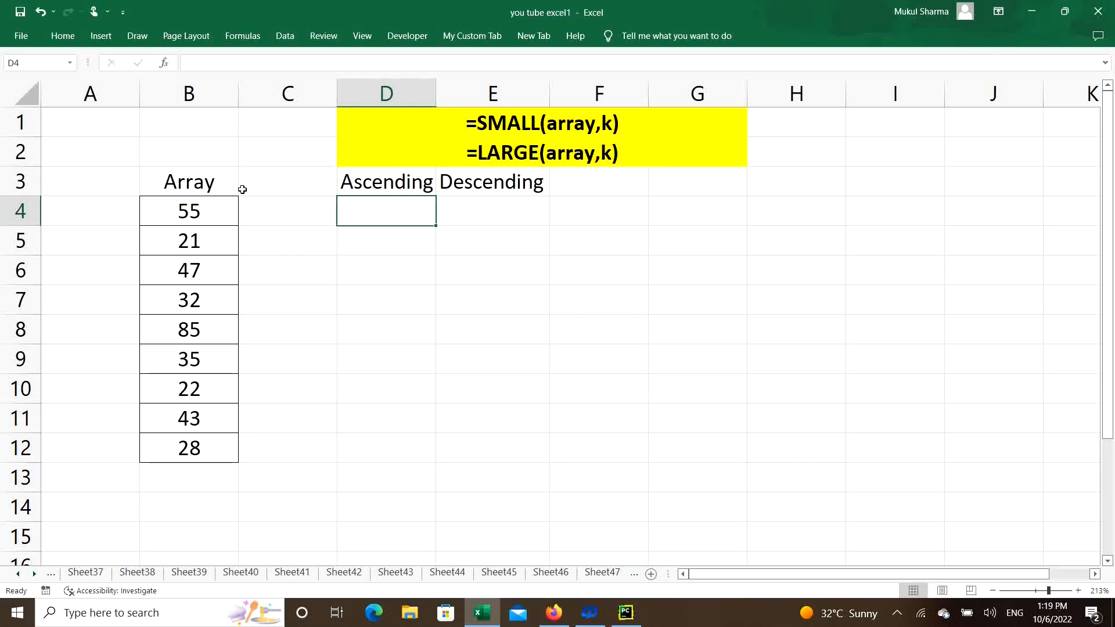
pyautogui.click(209, 388)
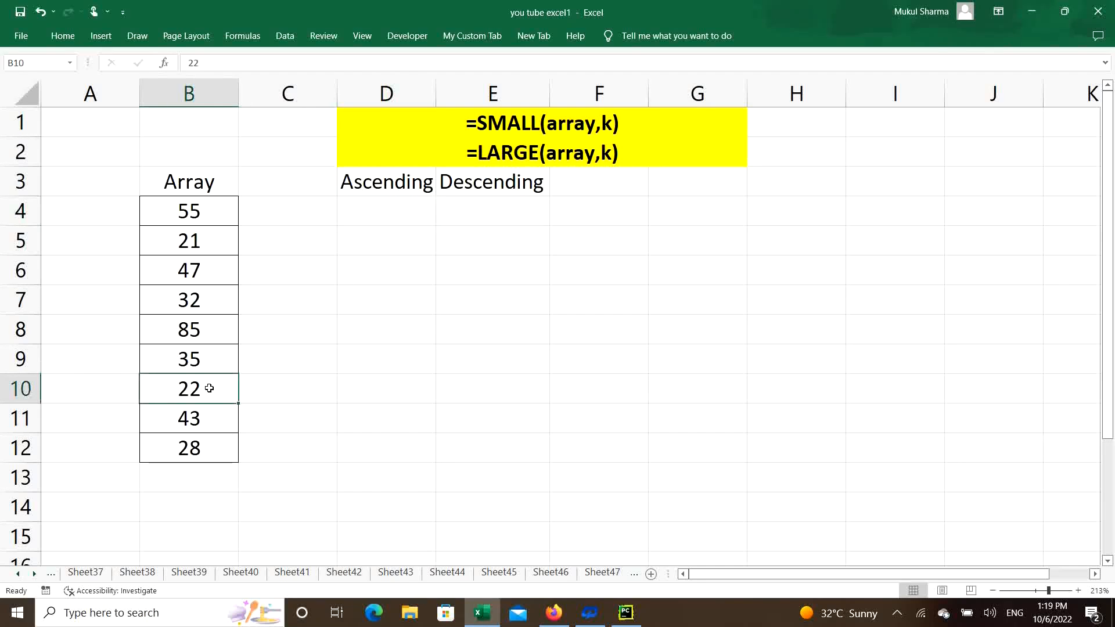
pyautogui.click(208, 456)
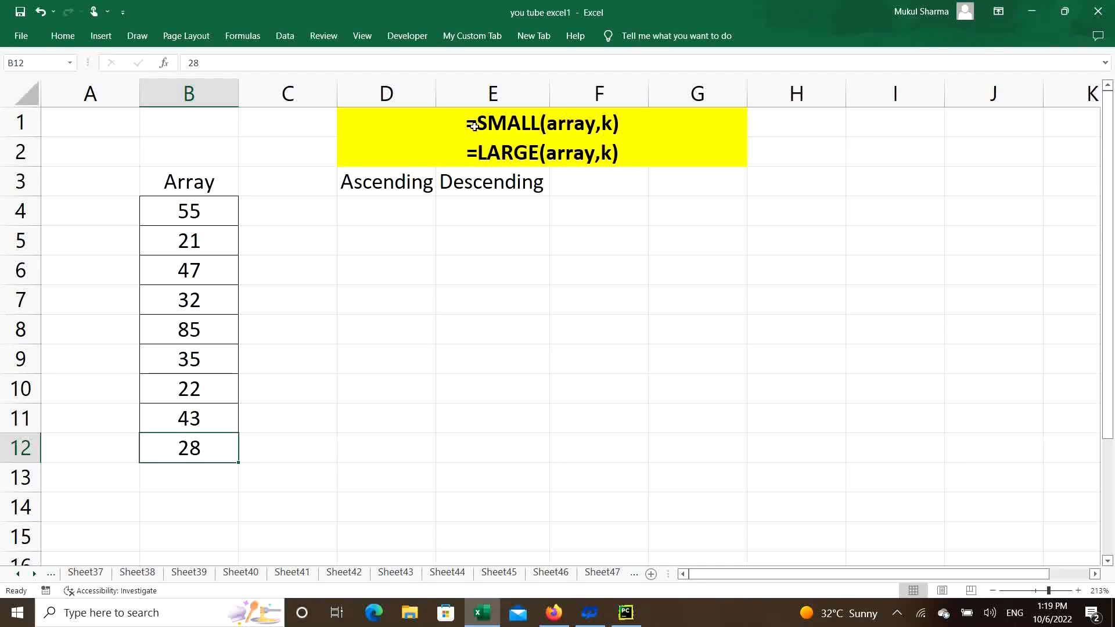
# Enter =SMALL(B4:B12,3) in D4 to return the third smallest value of the array.
pyautogui.click(401, 214)
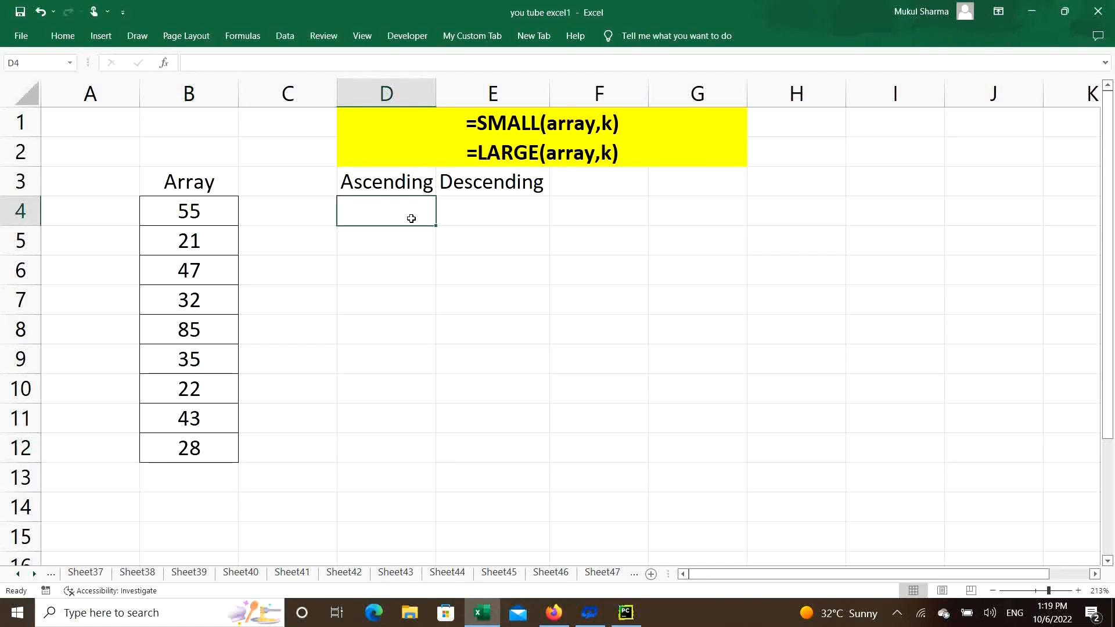
pyautogui.write('=small')
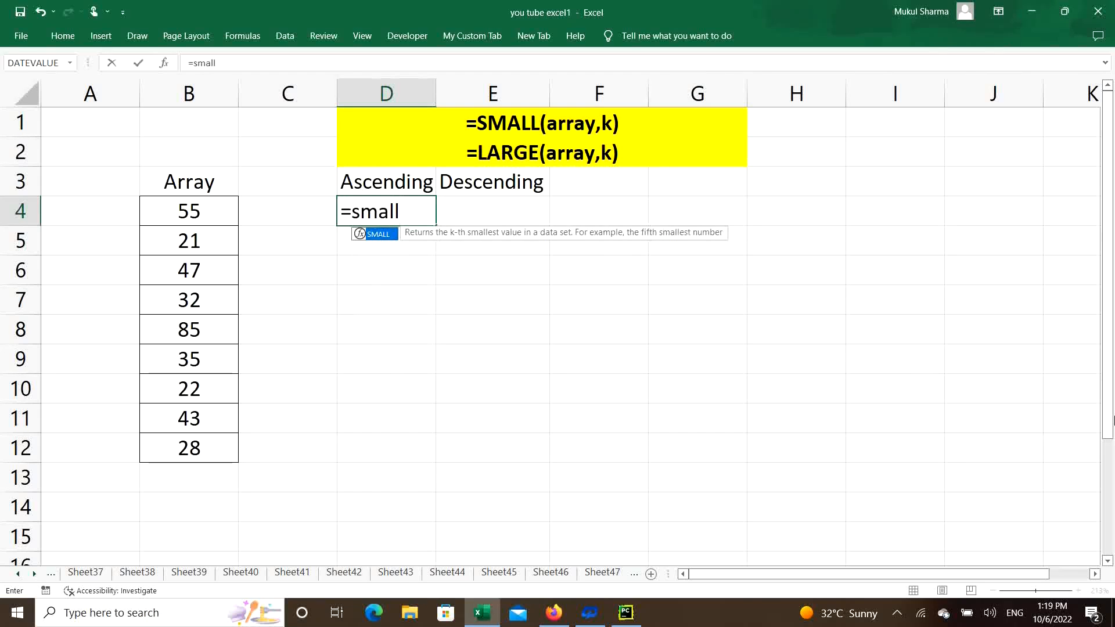
pyautogui.press('Tab')
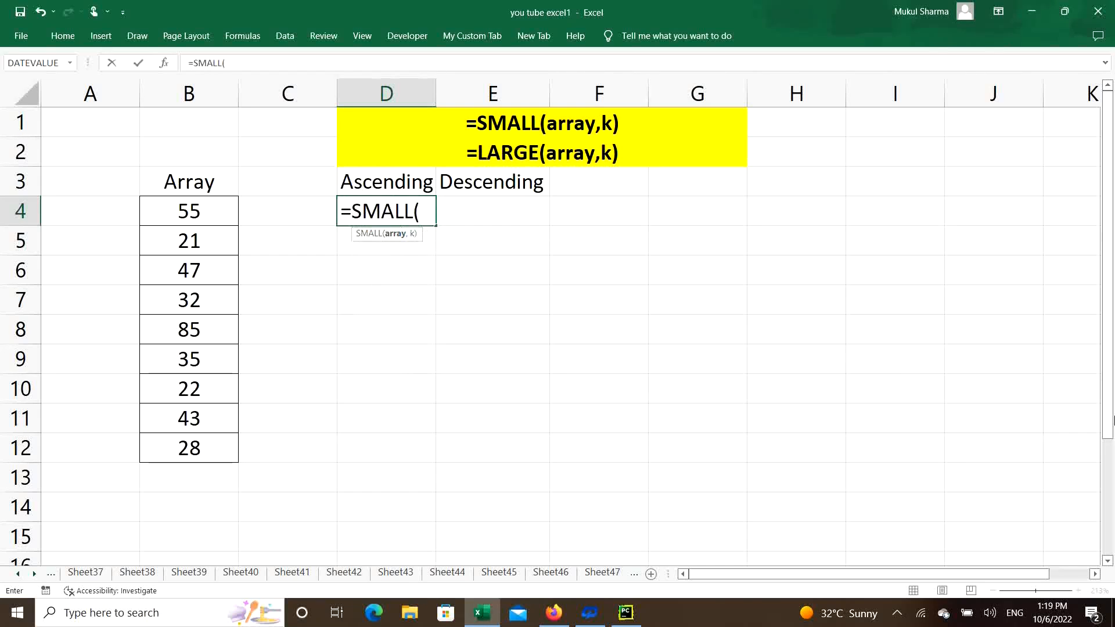
pyautogui.moveTo(185, 209); pyautogui.dragTo(185, 447)
pyautogui.write(',')
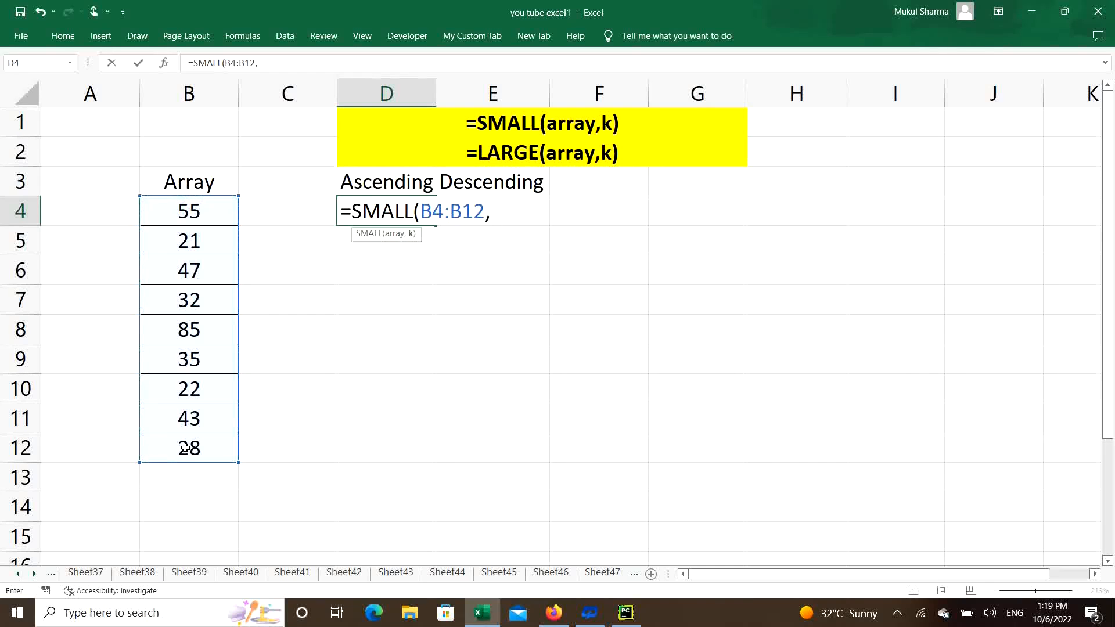
pyautogui.write('3)')
pyautogui.press('Return')
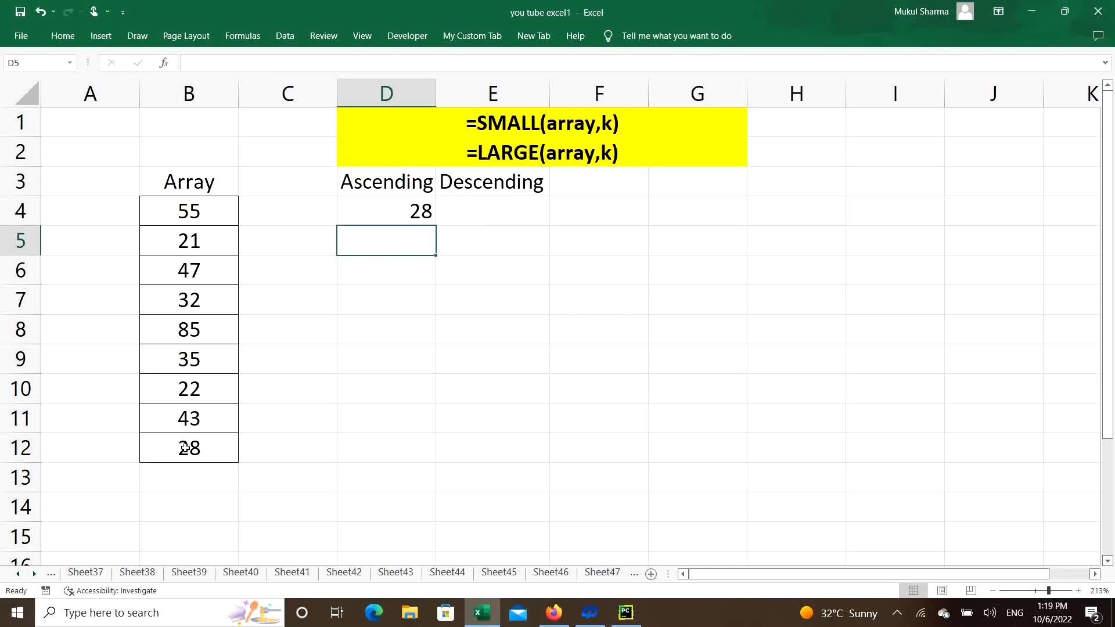
# Enter =LARGE(B4:B12,3) in E4 to return the third largest value of the array.
pyautogui.click(491, 212)
pyautogui.write('=')
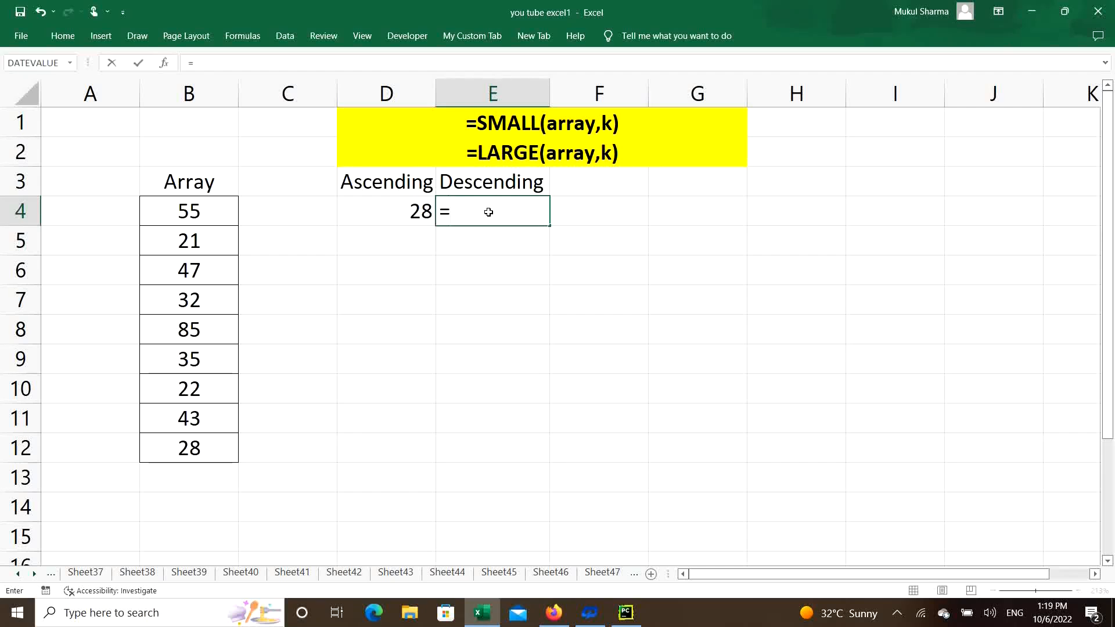
pyautogui.write('lage')
pyautogui.press('BackSpace')
pyautogui.press('BackSpace')
pyautogui.press('Tab')
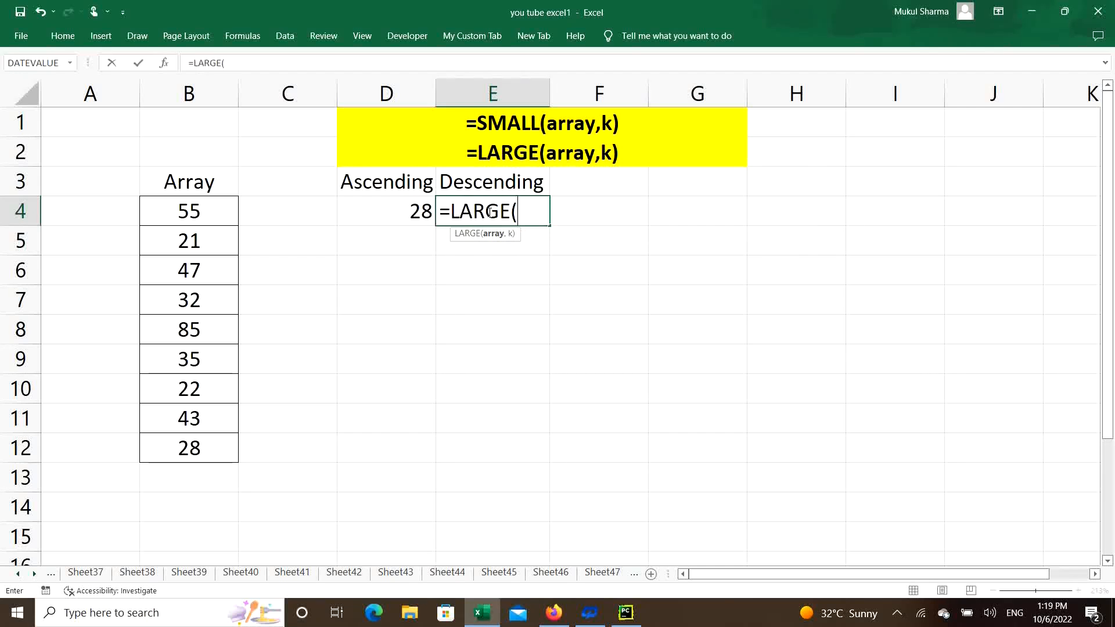
pyautogui.moveTo(209, 216); pyautogui.dragTo(193, 443)
pyautogui.write(',3)')
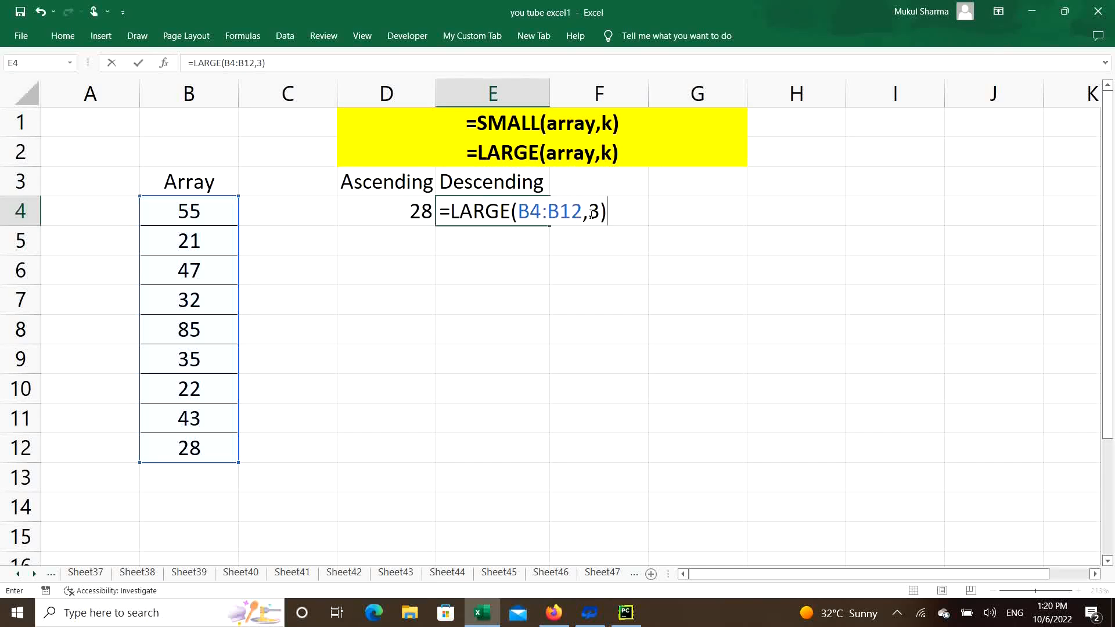
pyautogui.press('Return')
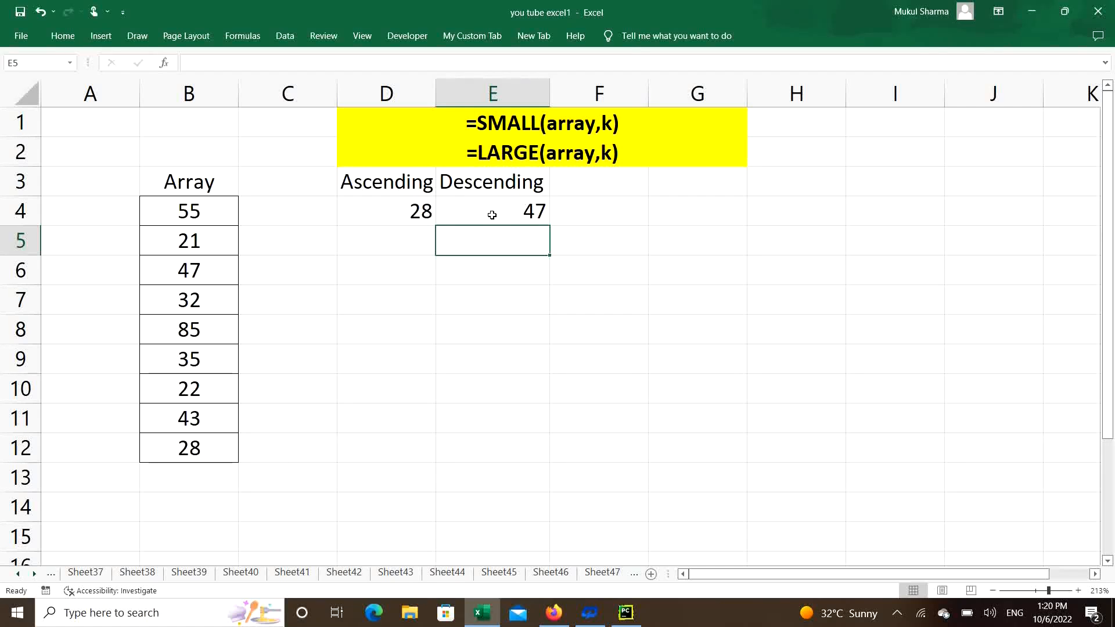
# Clear the two trial formulas from D4:E4.
pyautogui.click(393, 241)
pyautogui.click(396, 215)
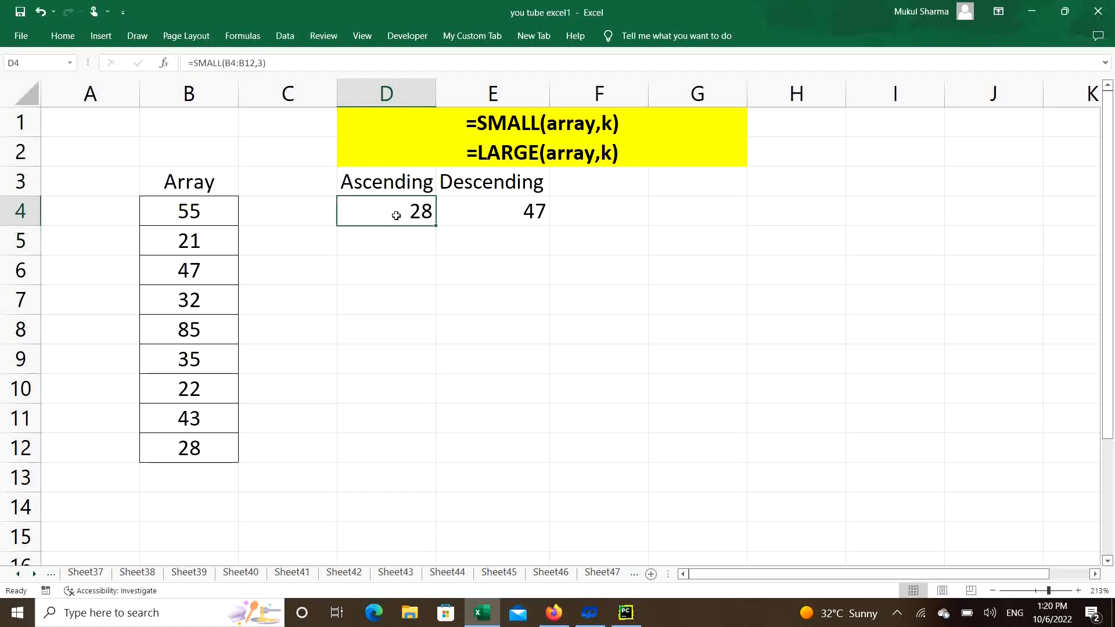
pyautogui.moveTo(396, 215); pyautogui.dragTo(533, 212)
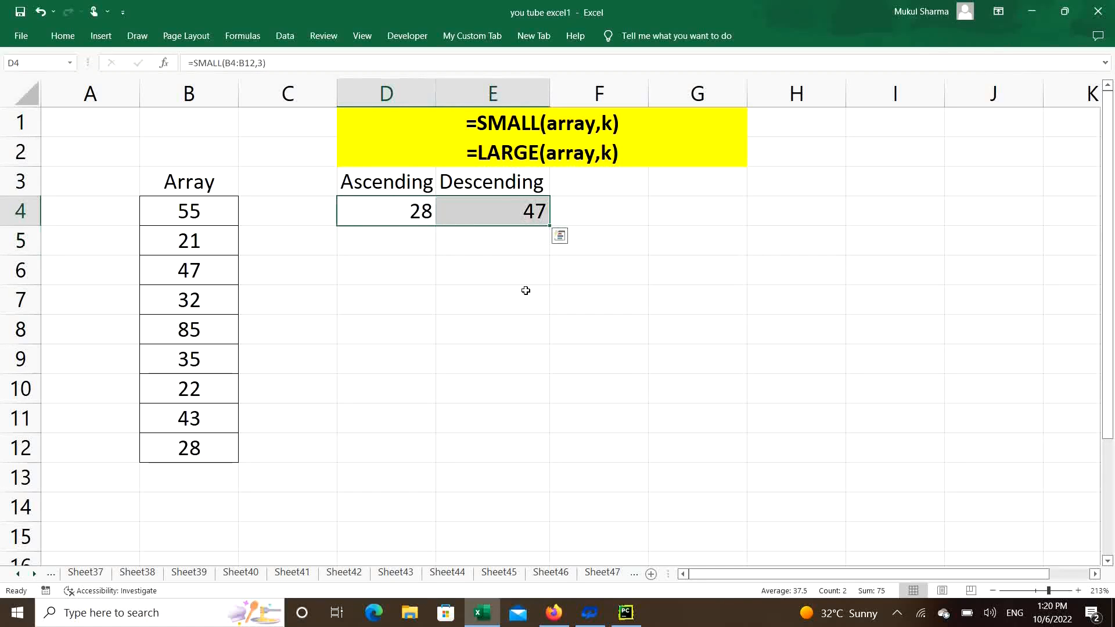
pyautogui.press('Delete')
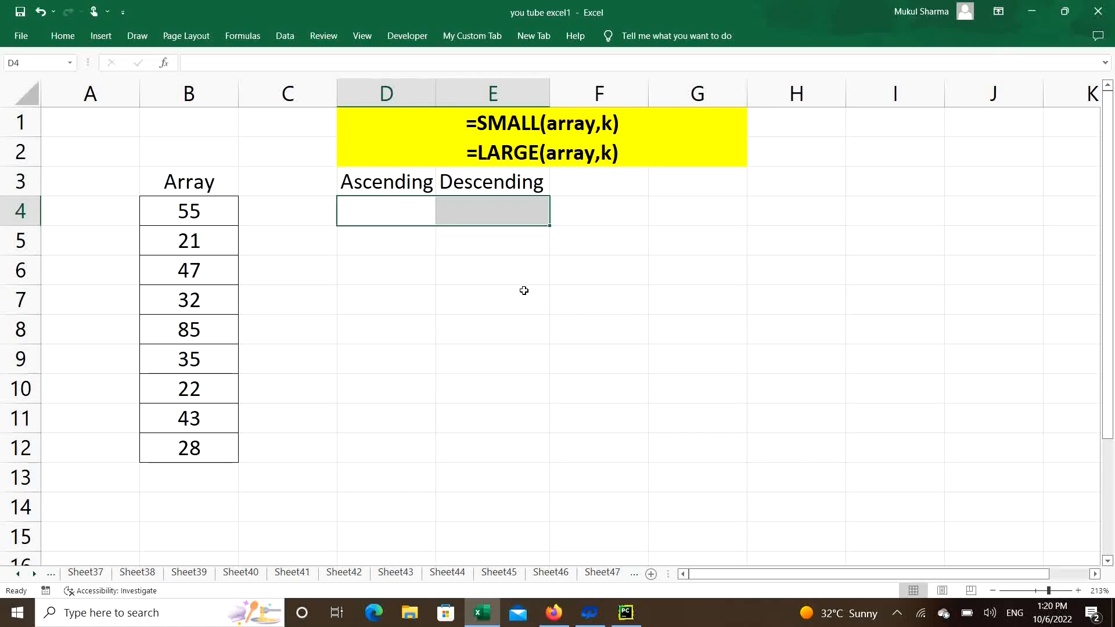
# Begin a SMALL formula in D4 with the absolute range $B$4:$B$12 as its array argument.
pyautogui.click(425, 287)
pyautogui.click(397, 213)
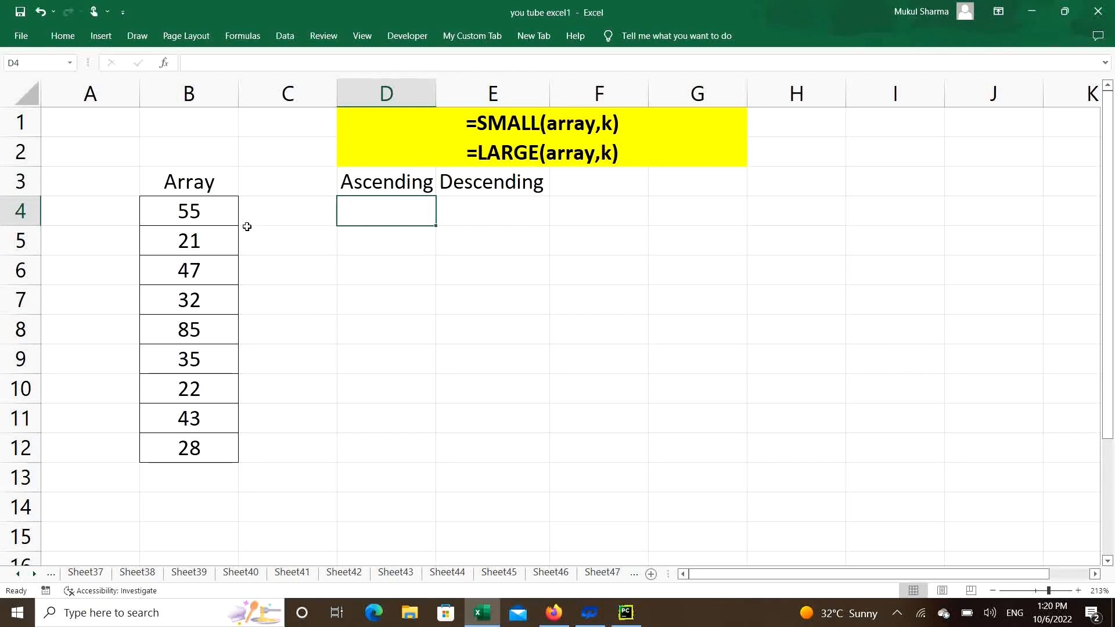
pyautogui.moveTo(398, 211); pyautogui.dragTo(401, 435)
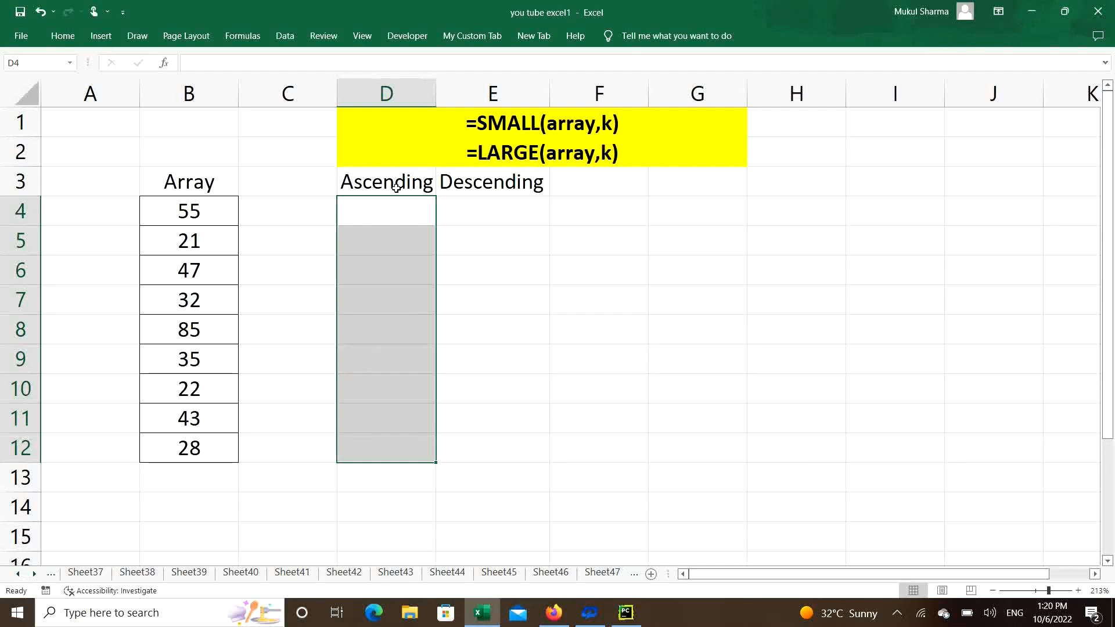
pyautogui.click(386, 213)
pyautogui.write('=smal')
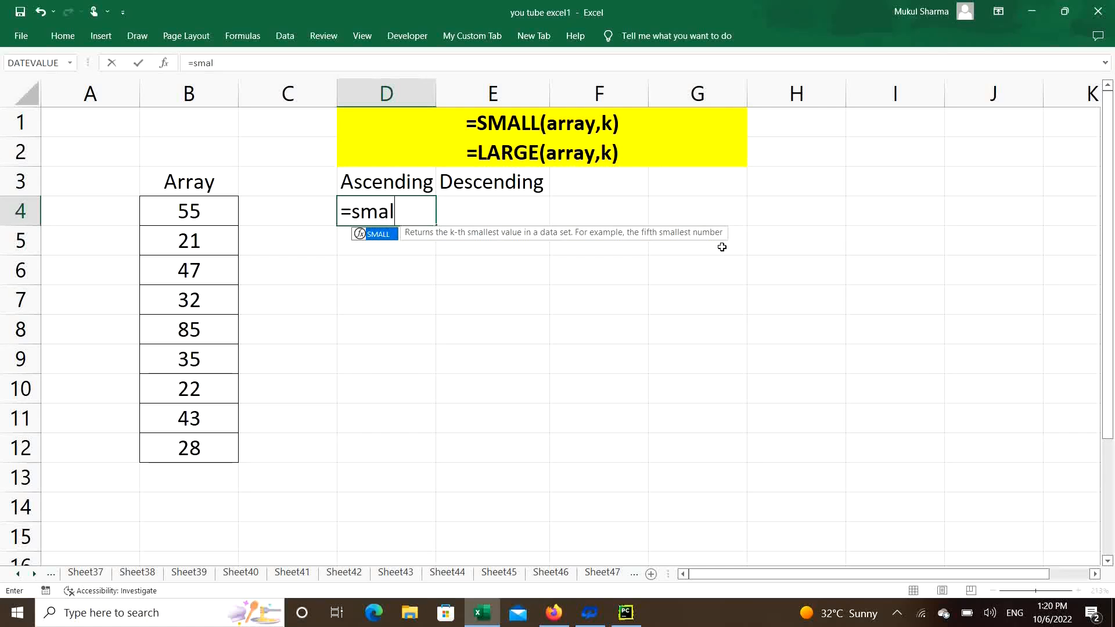
pyautogui.press('Tab')
pyautogui.moveTo(172, 209); pyautogui.dragTo(185, 444)
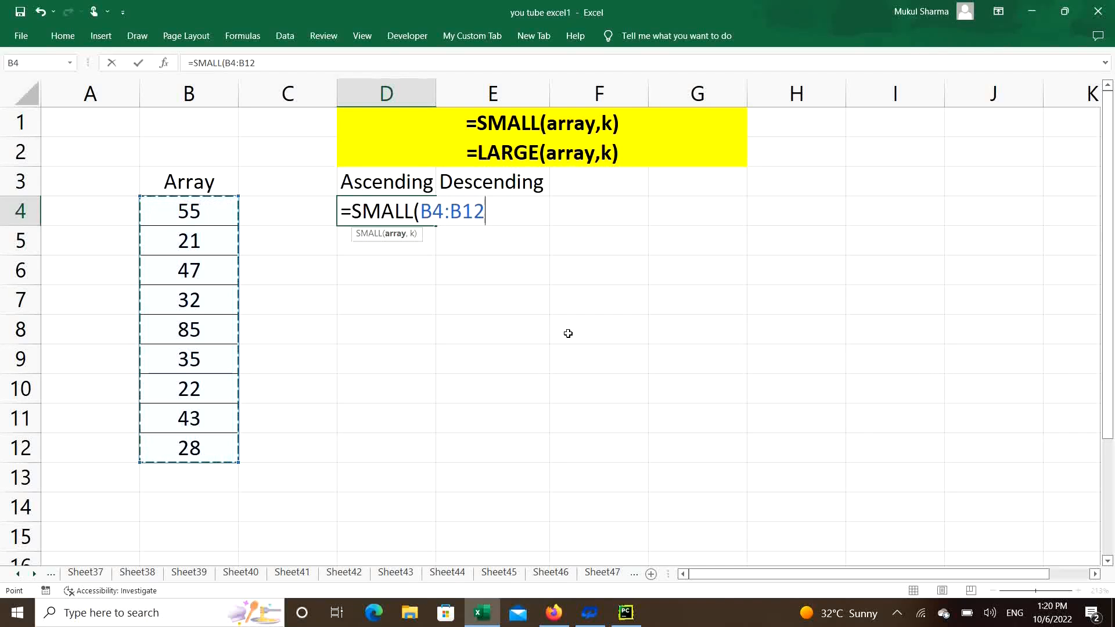
pyautogui.press('F4')
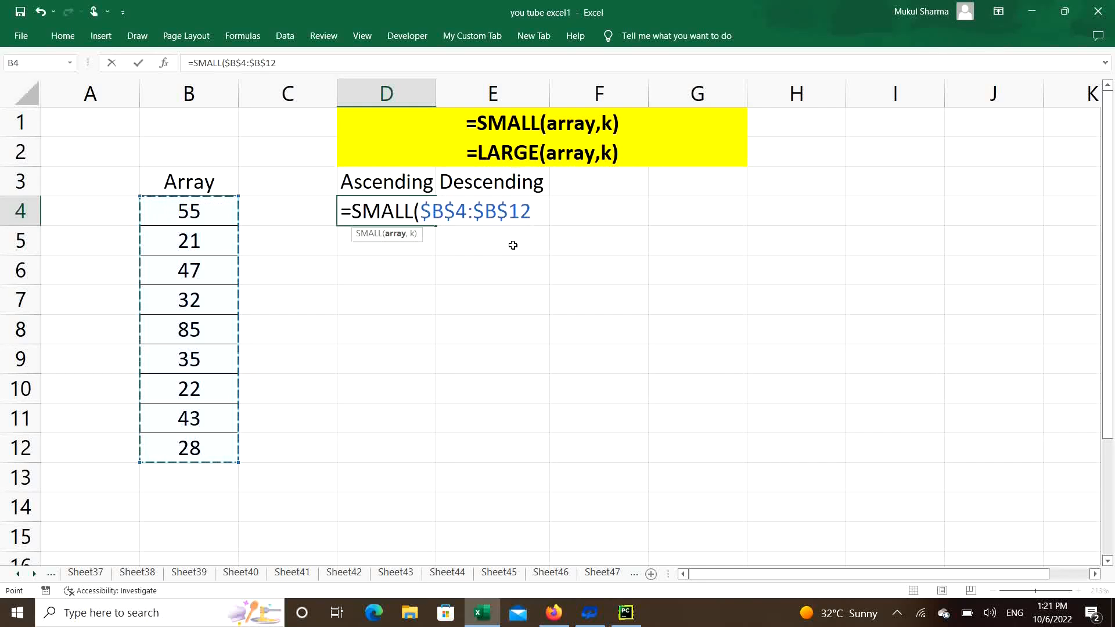
pyautogui.write(',')
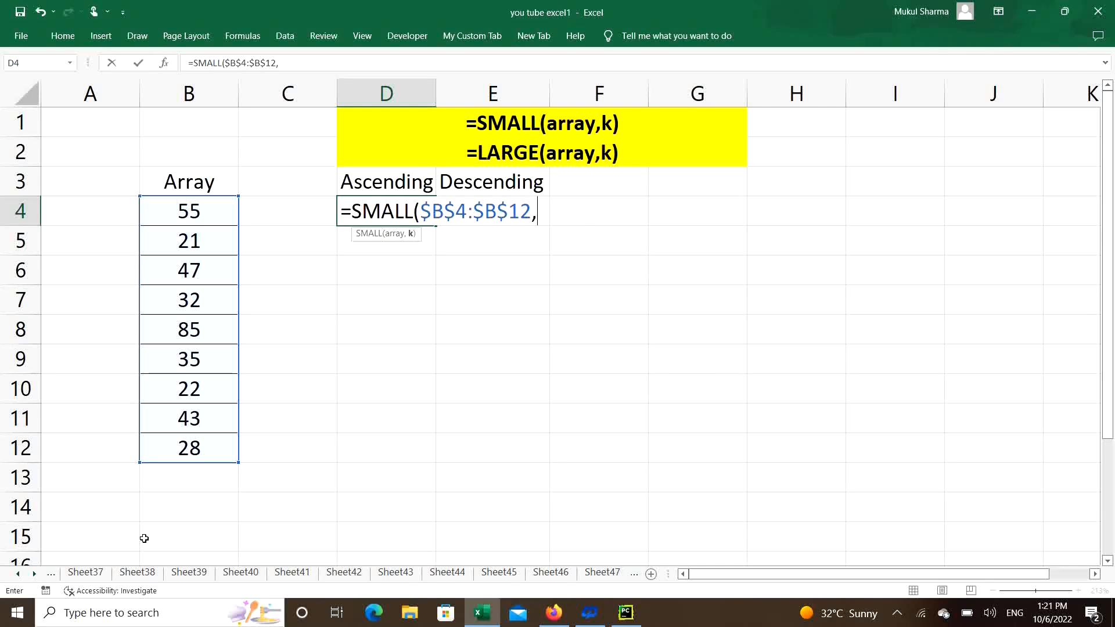
# Complete the D4 formula with ROWS($B$4:B4) as the k argument and fill it down through D12.
pyautogui.write('rows')
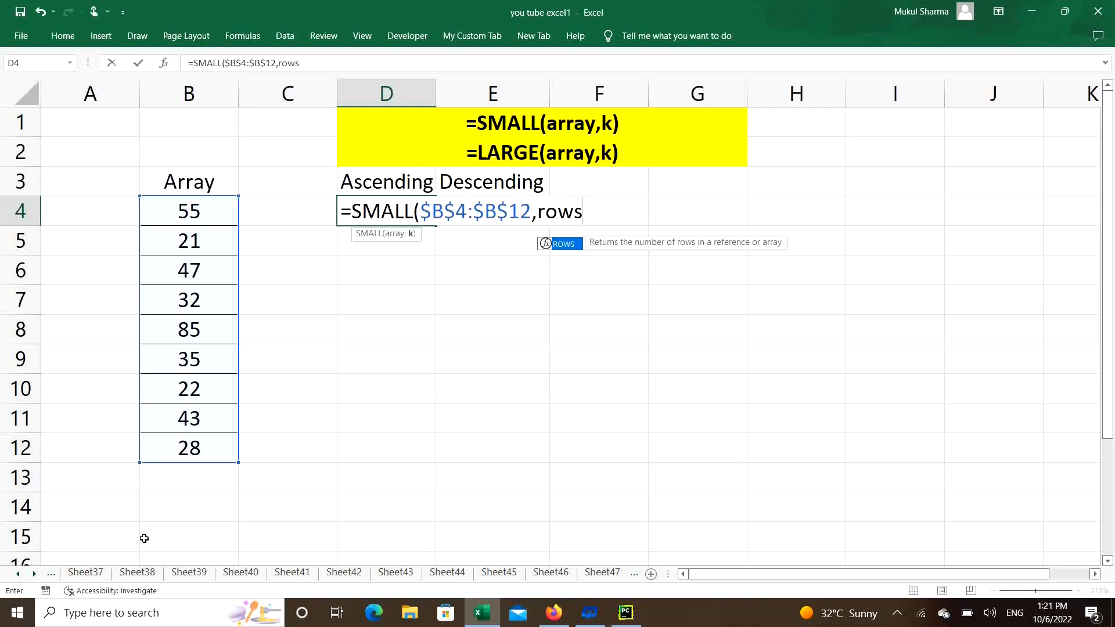
pyautogui.press('Tab')
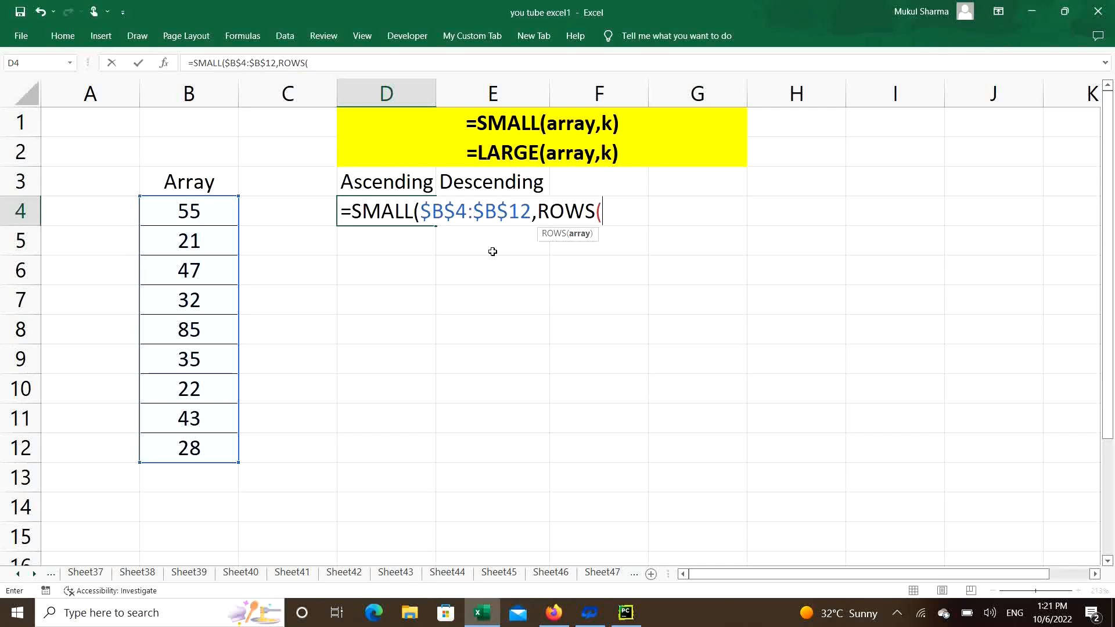
pyautogui.click(199, 209)
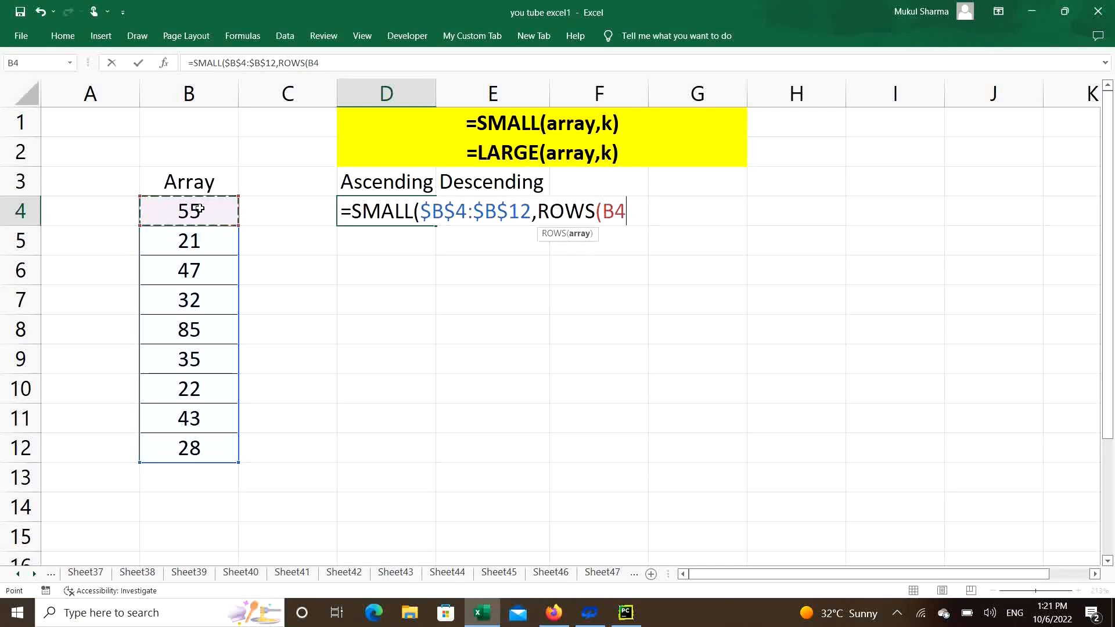
pyautogui.press('F4')
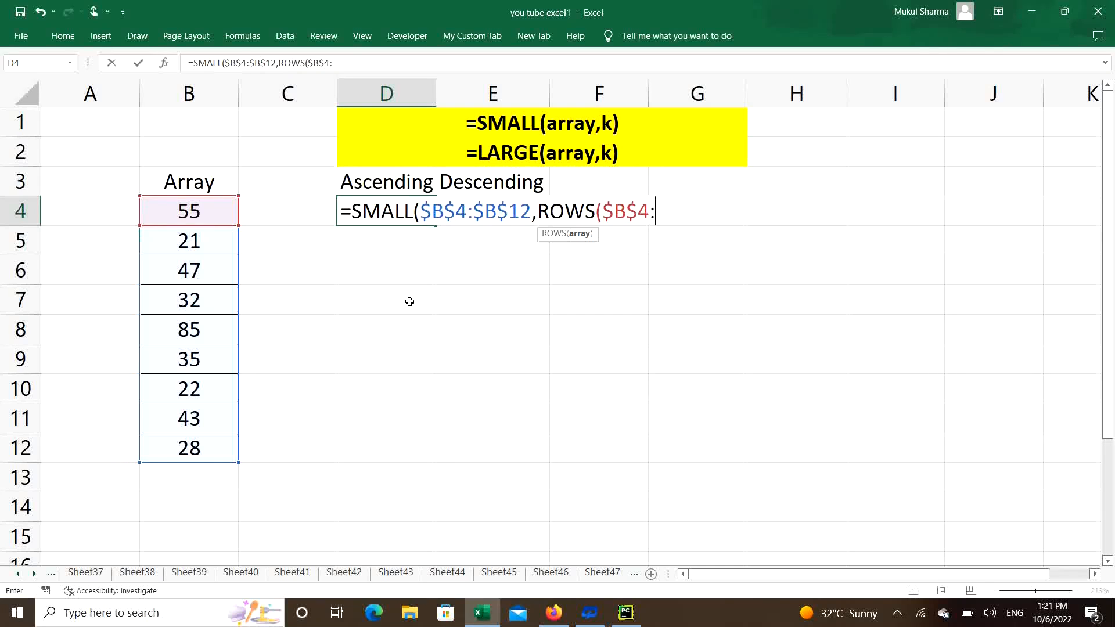
pyautogui.click(194, 212)
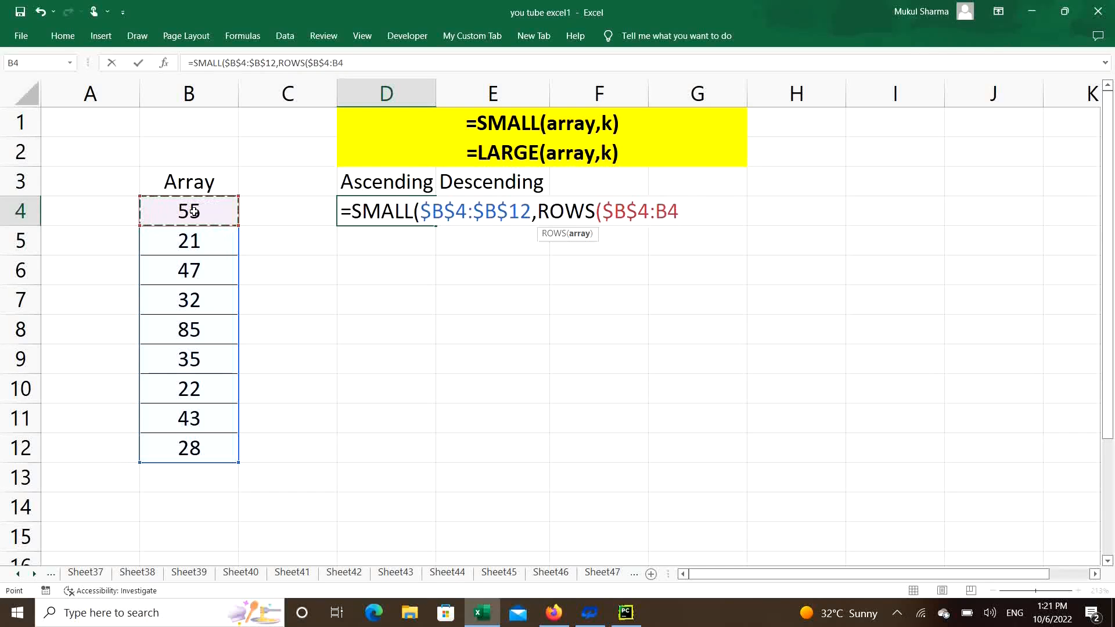
pyautogui.write(')')
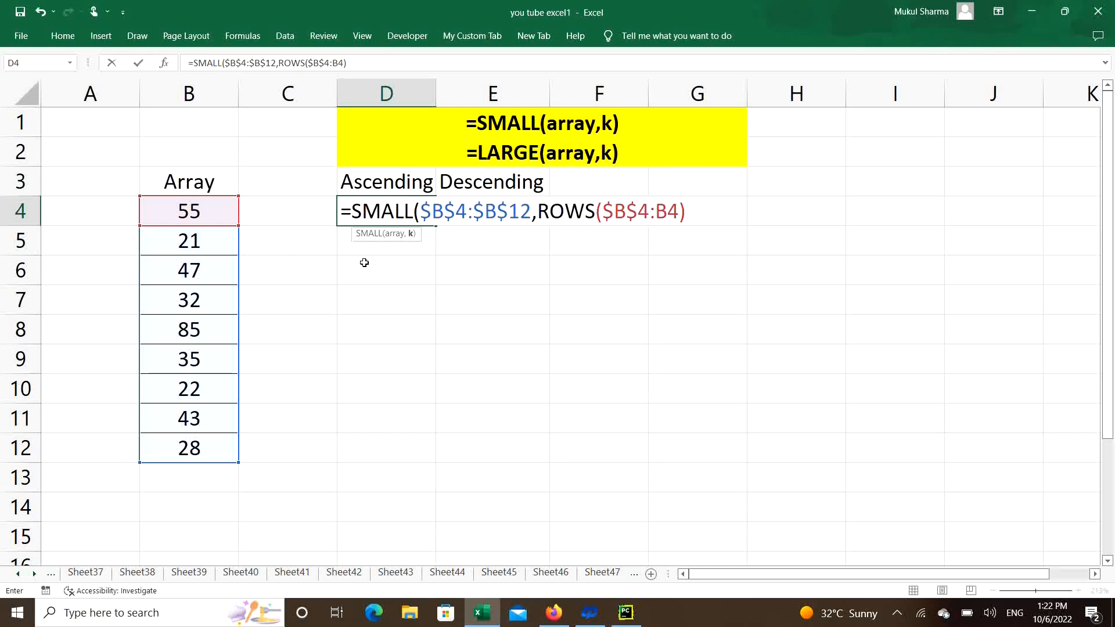
pyautogui.write(')')
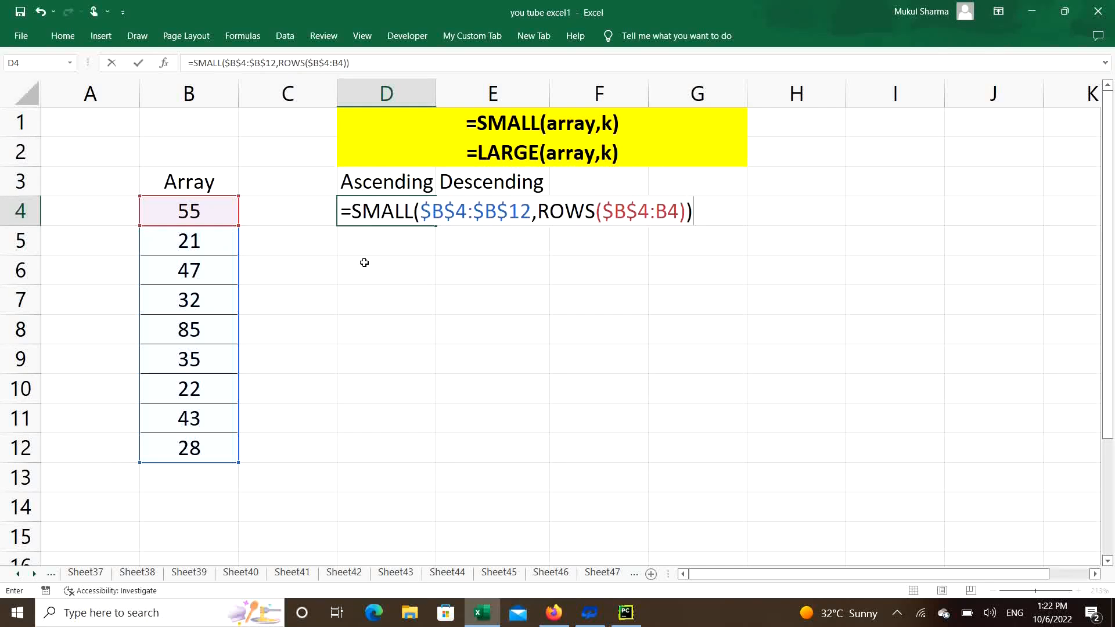
pyautogui.press('Return')
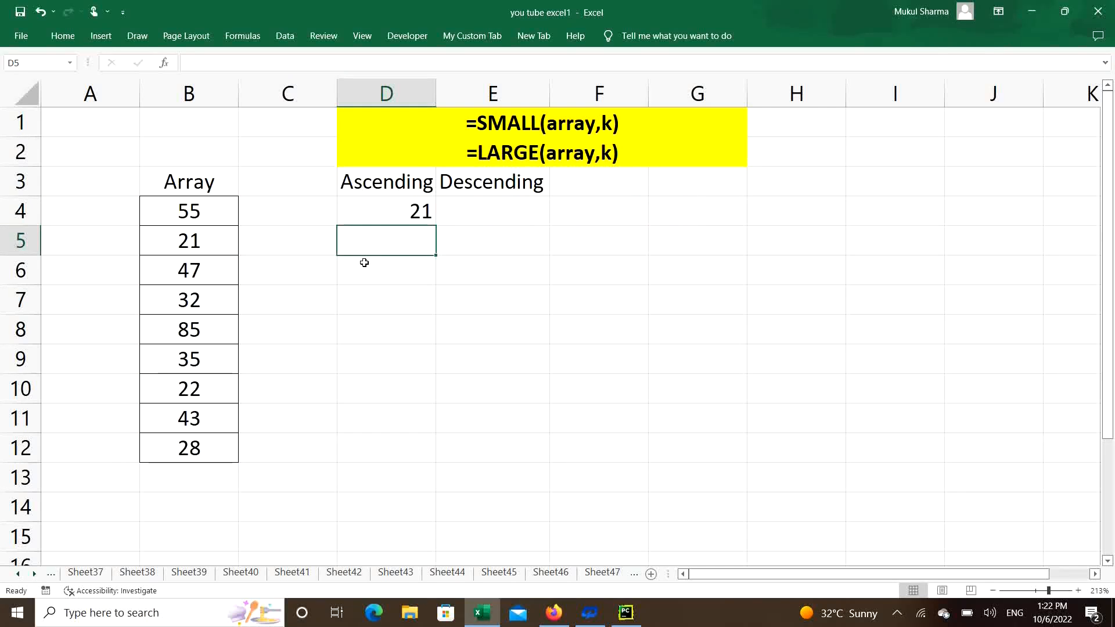
pyautogui.click(399, 218)
pyautogui.moveTo(433, 226); pyautogui.dragTo(417, 461)
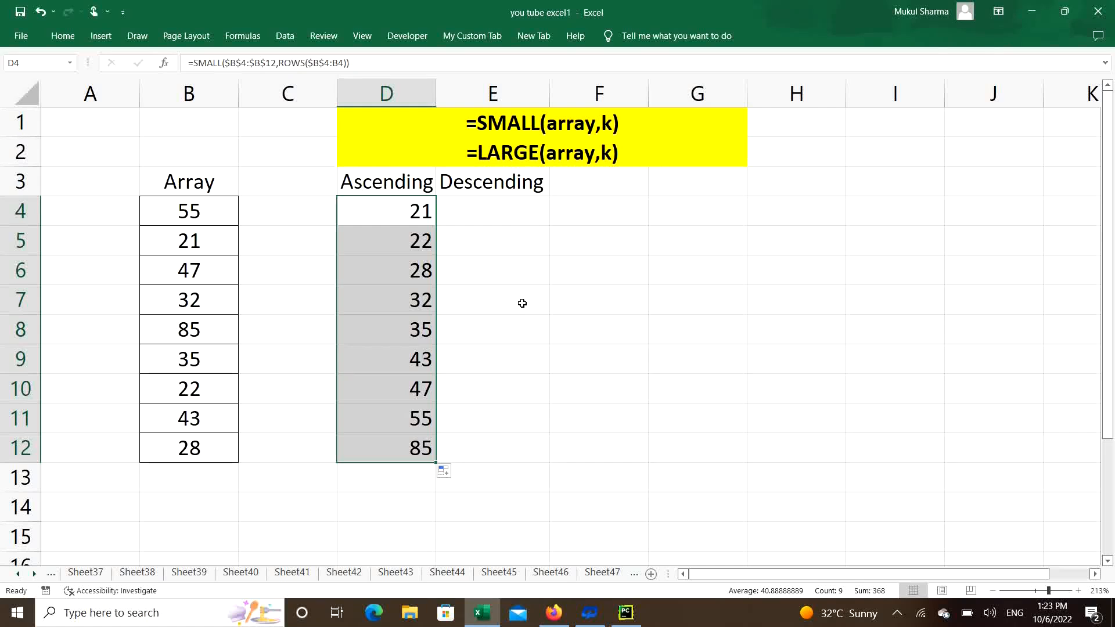
# Evaluate the ROWS($B$4:B6) argument inside the D6 formula to check its k value, and restore the original formula.
pyautogui.click(409, 274)
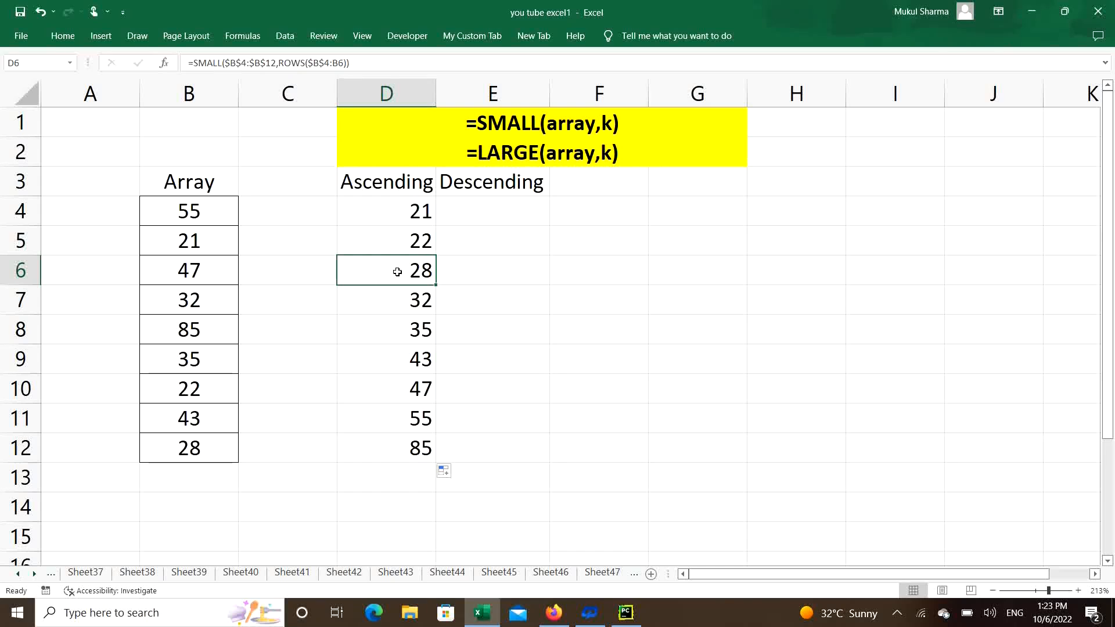
pyautogui.doubleClick(397, 272)
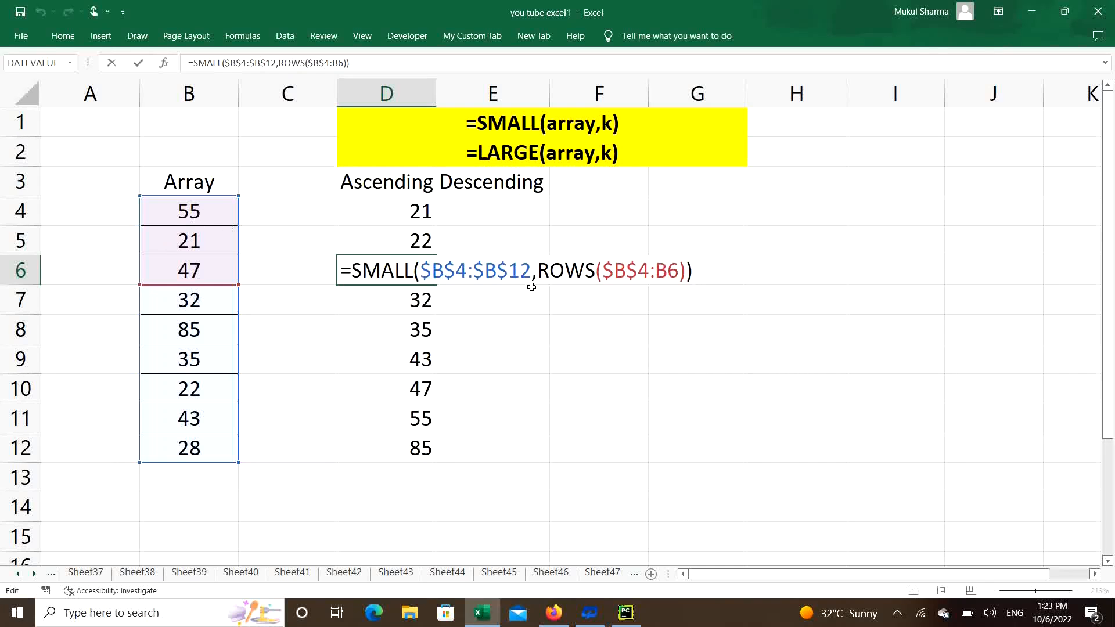
pyautogui.moveTo(537, 272); pyautogui.dragTo(686, 272)
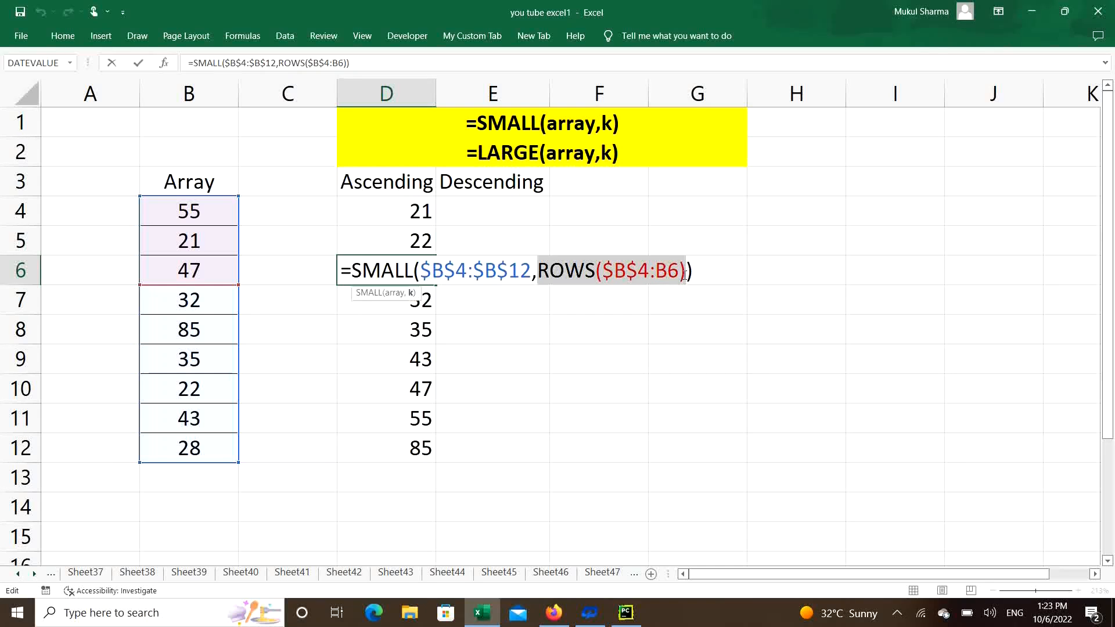
pyautogui.press('F9')
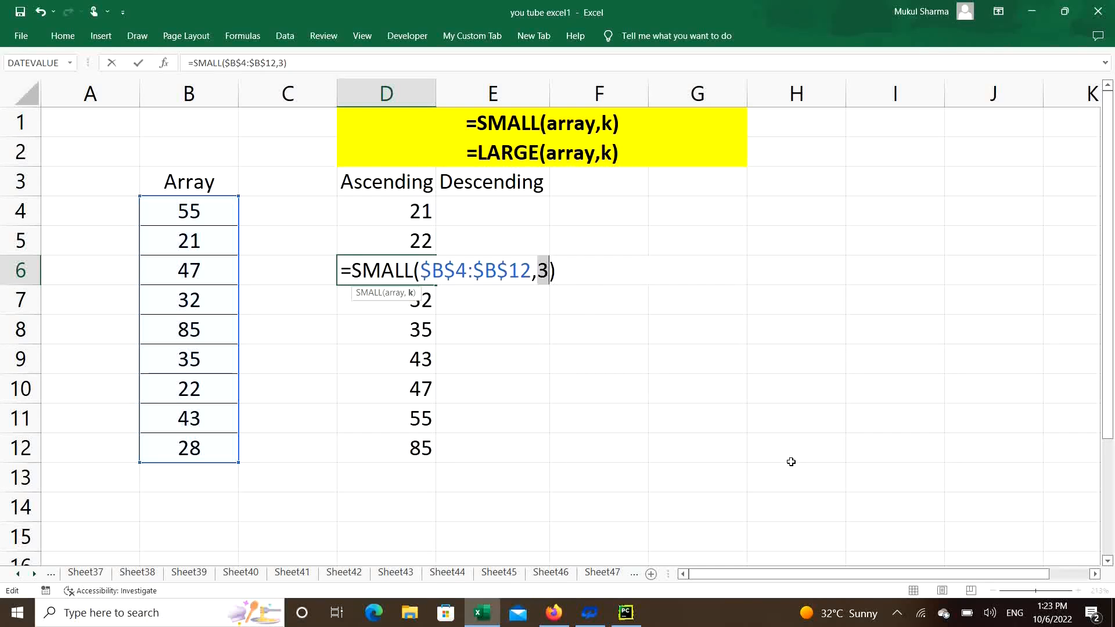
pyautogui.hotkey('ctrl', 'z')
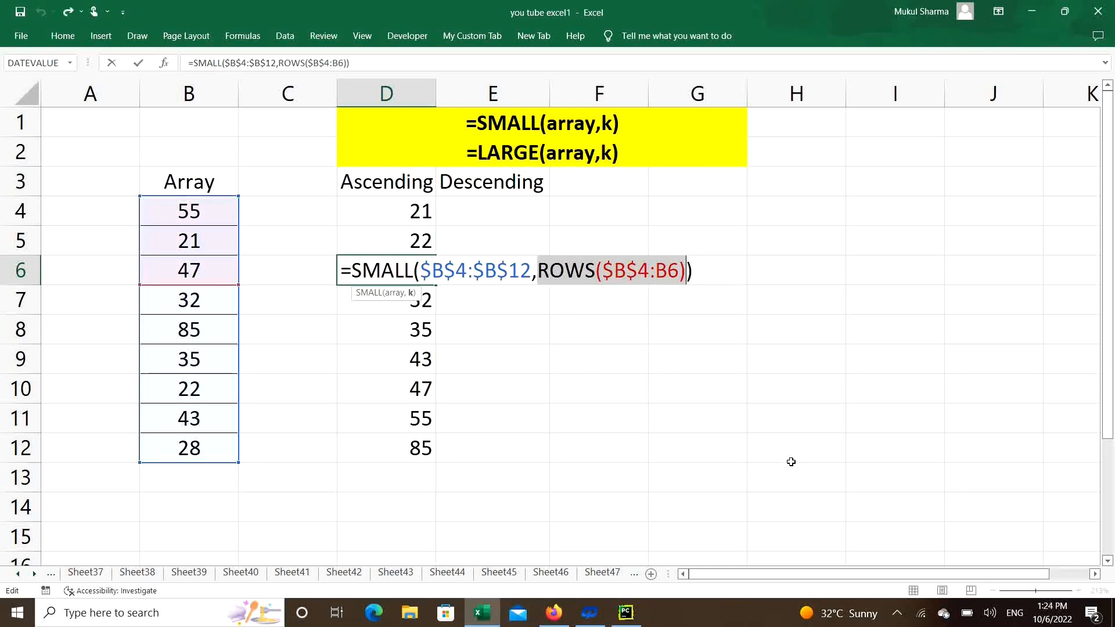
pyautogui.click(701, 274)
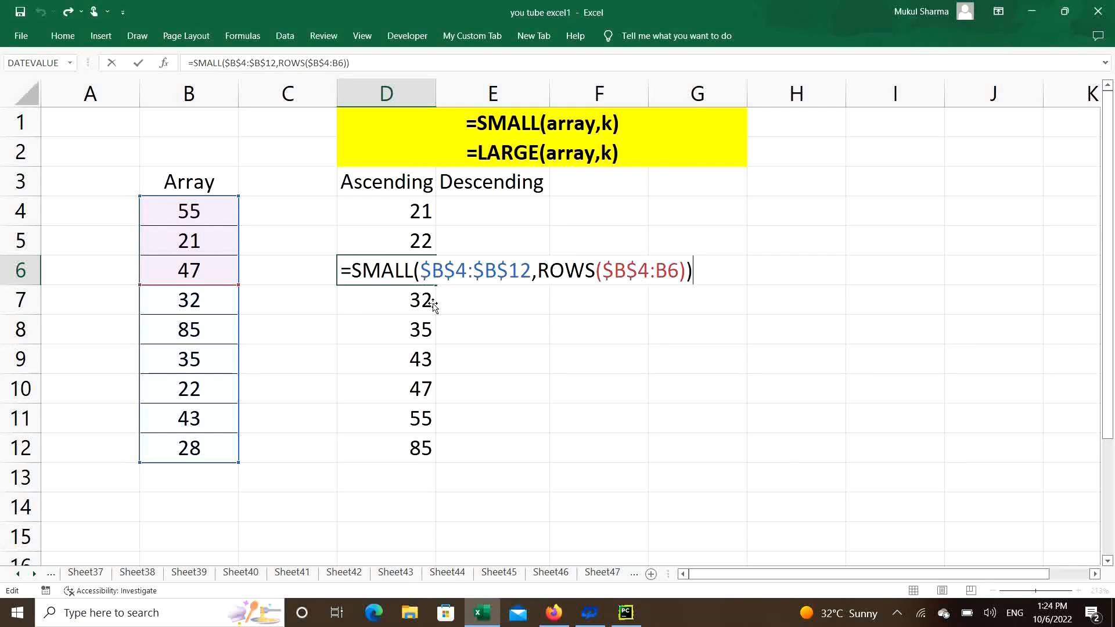
pyautogui.press('Return')
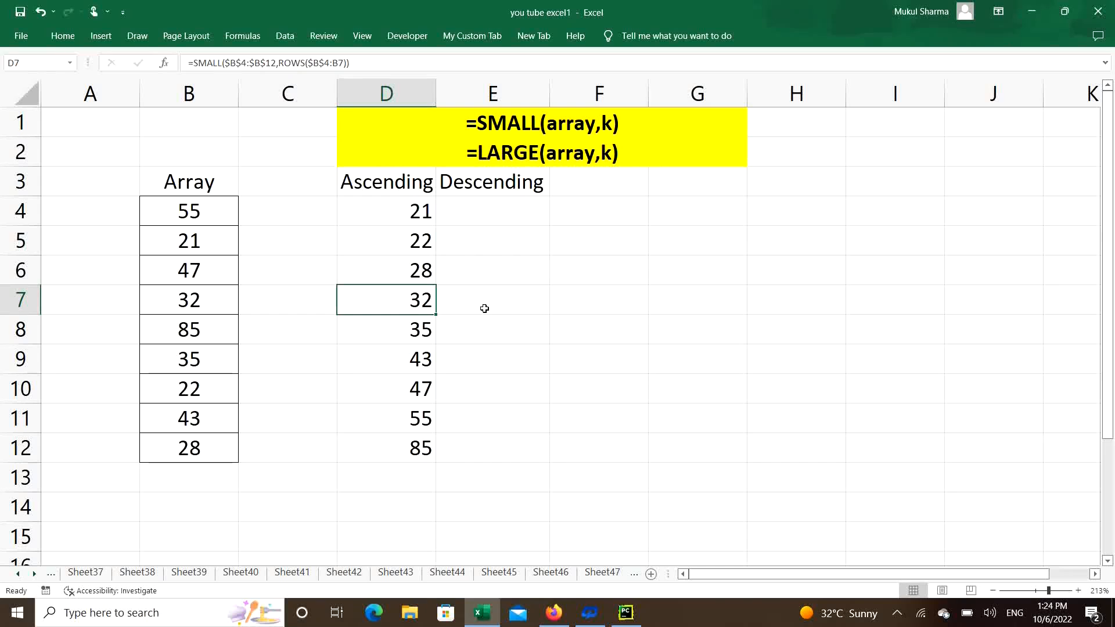
# Evaluate the ROWS($B$4:B10) argument inside the D10 formula, restore the formula, and review the ascending list in D4:D12.
pyautogui.click(420, 392)
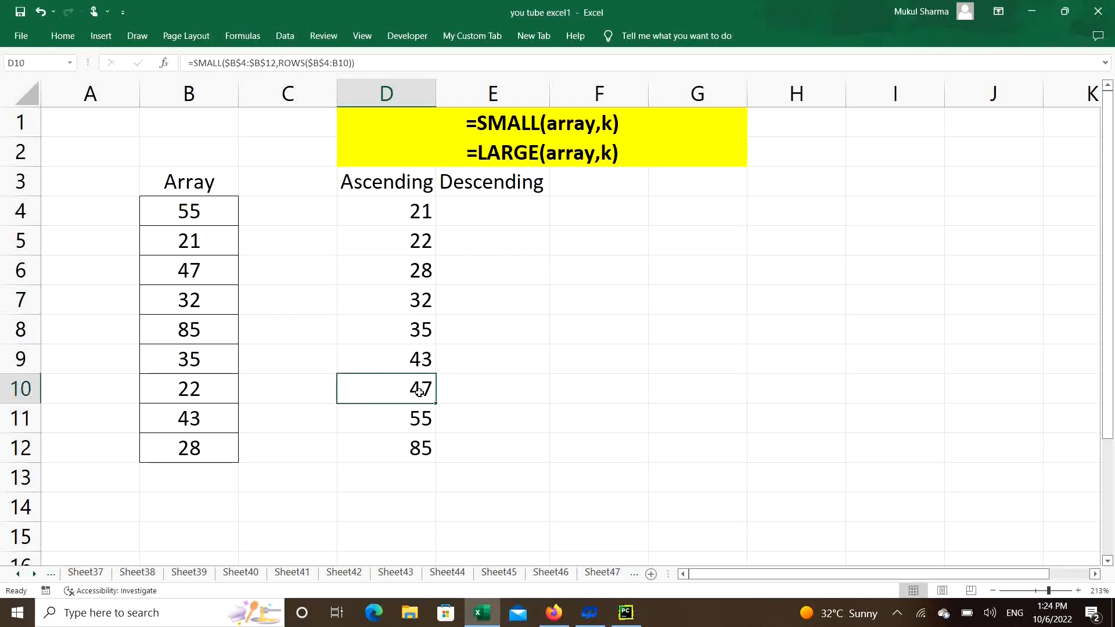
pyautogui.doubleClick(419, 392)
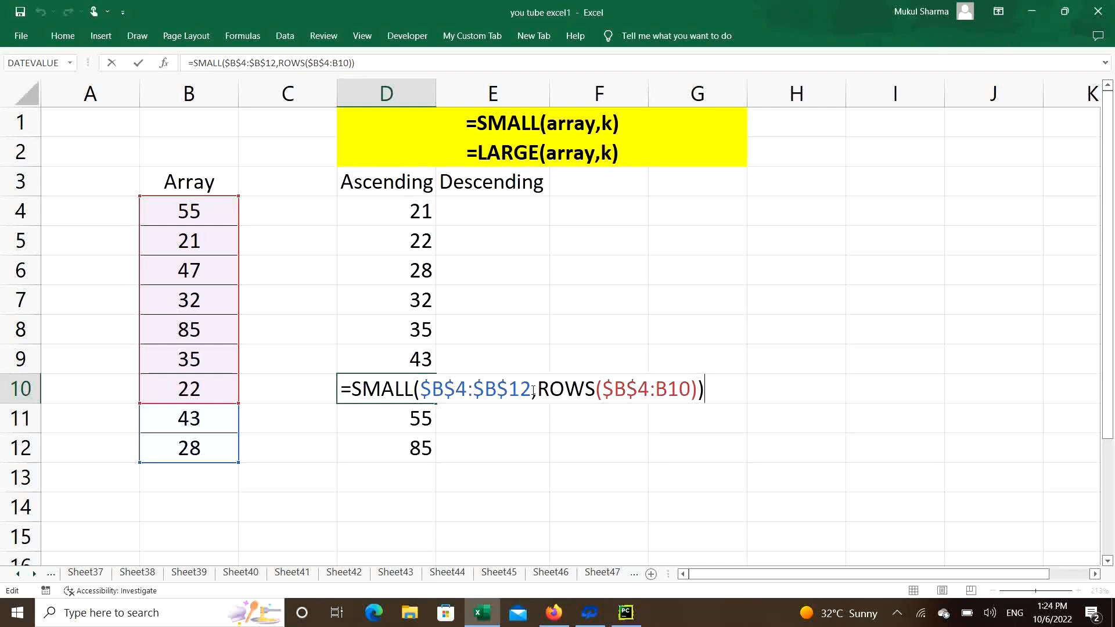
pyautogui.moveTo(539, 389); pyautogui.dragTo(693, 395)
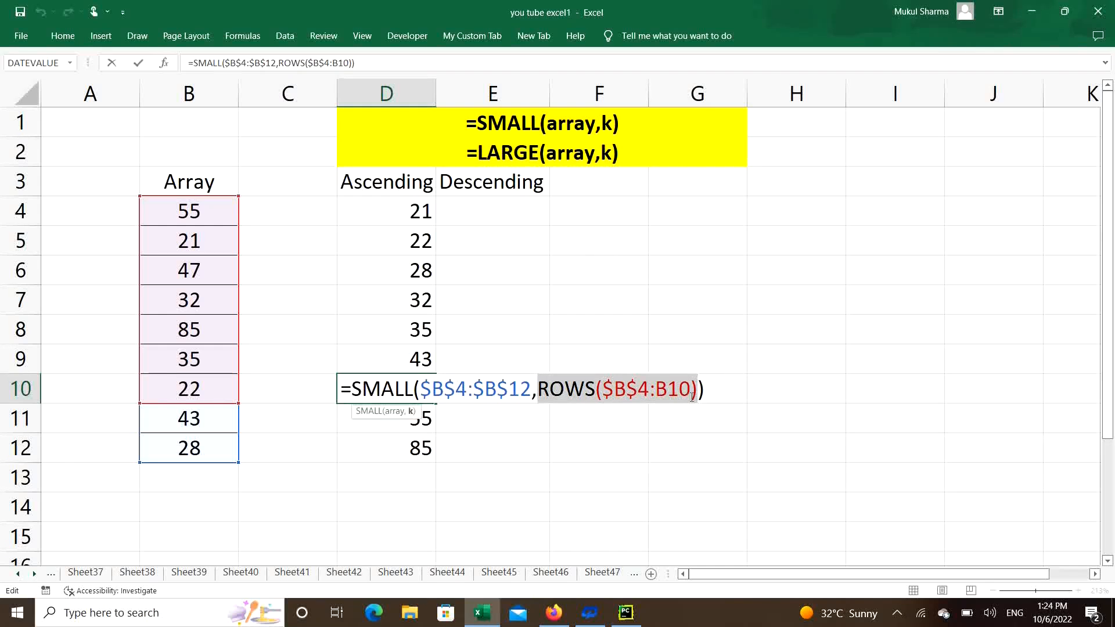
pyautogui.press('F9')
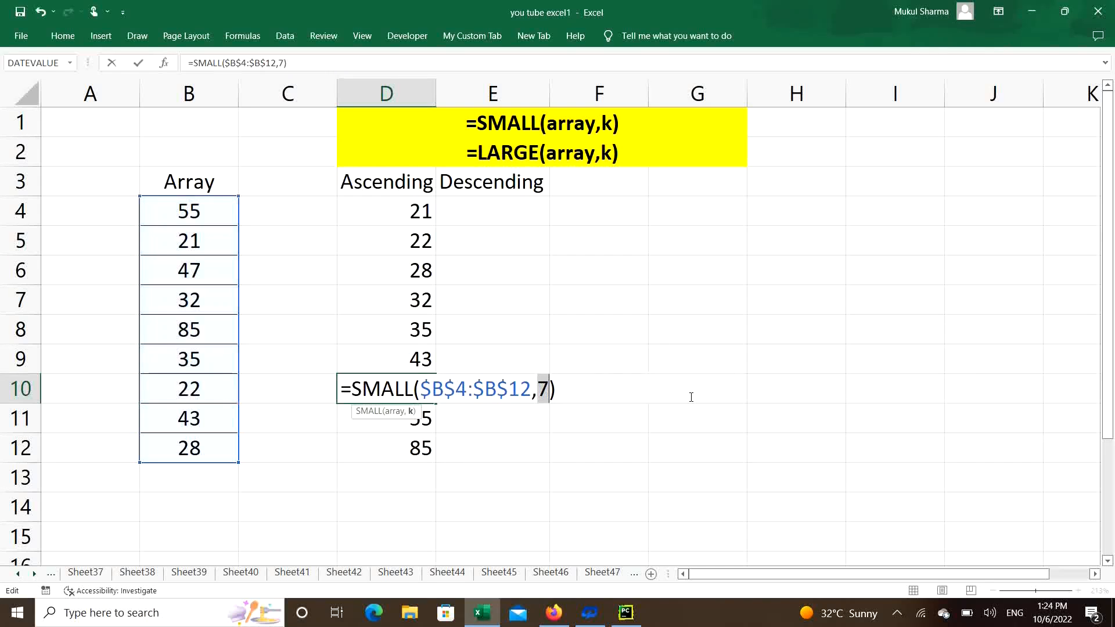
pyautogui.hotkey('ctrl', 'z')
pyautogui.click(721, 388)
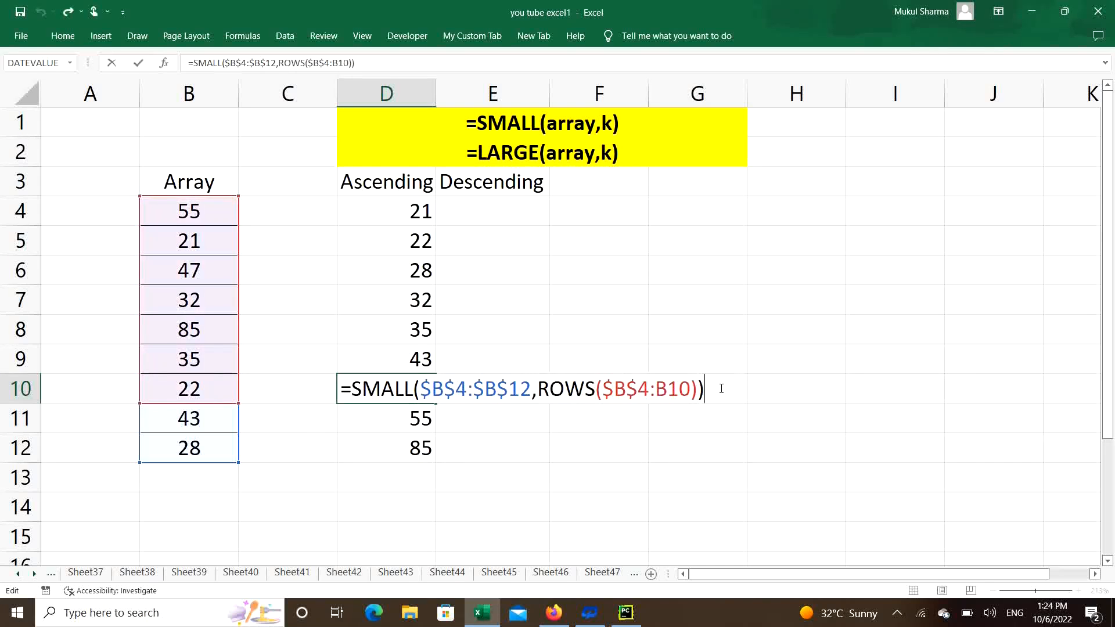
pyautogui.press('Return')
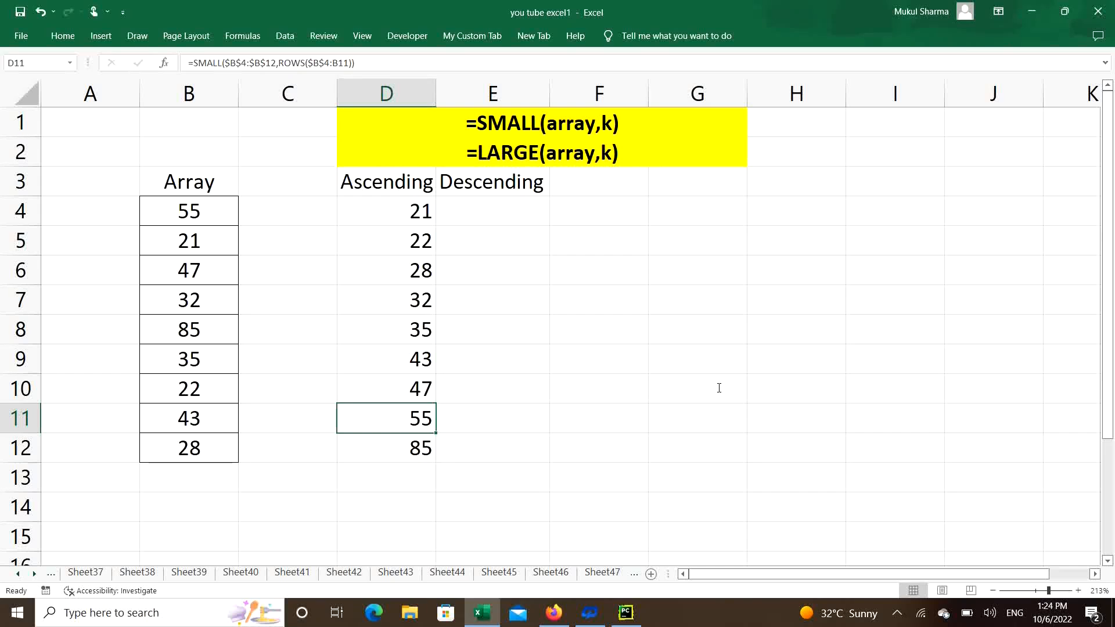
pyautogui.click(393, 214)
pyautogui.moveTo(393, 229); pyautogui.dragTo(378, 456)
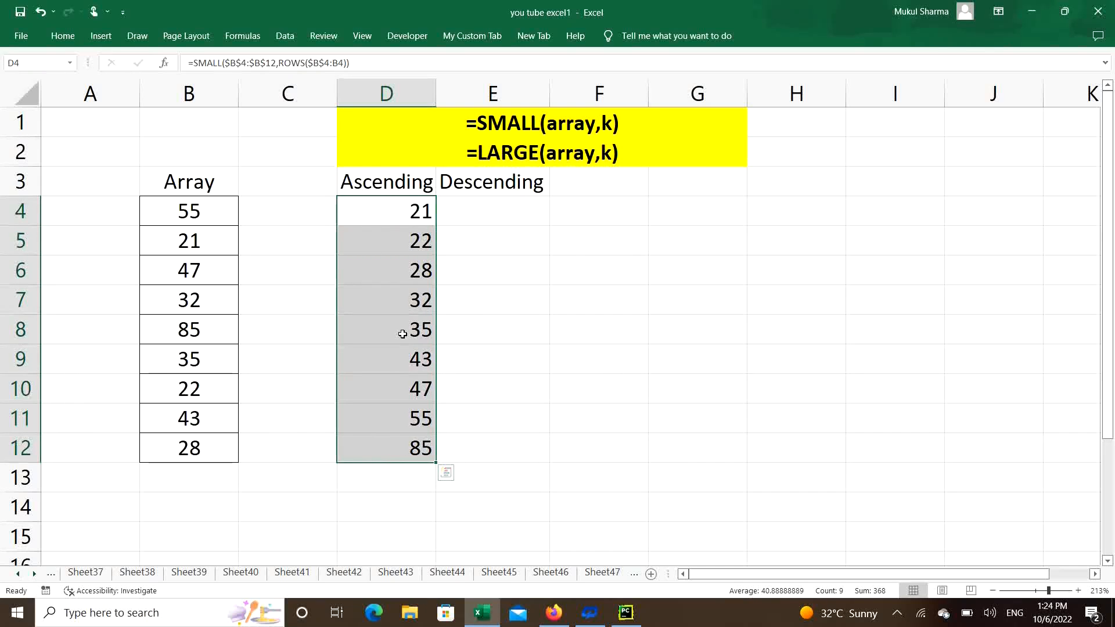
# Begin a LARGE formula in E4 with the absolute range $B$4:$B$12 as its array argument.
pyautogui.click(502, 218)
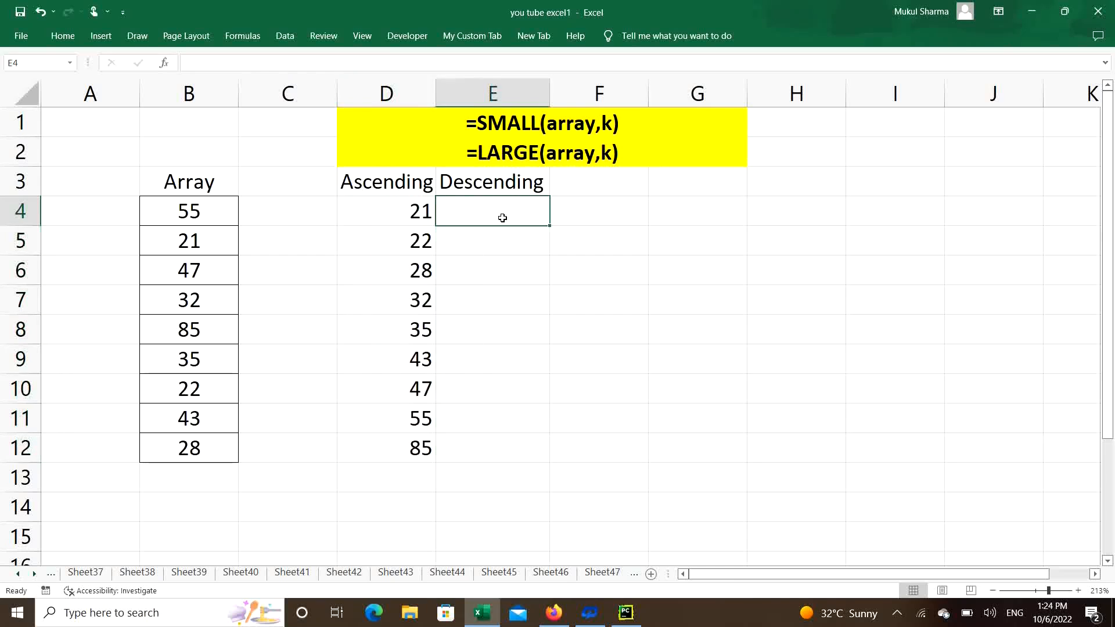
pyautogui.write('=lar')
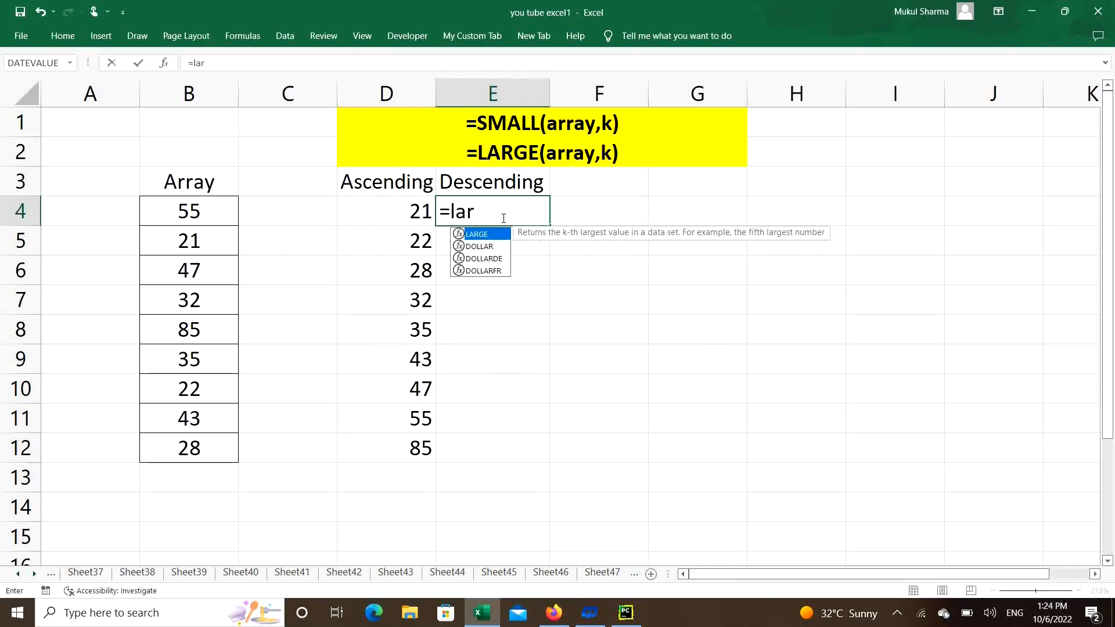
pyautogui.press('Tab')
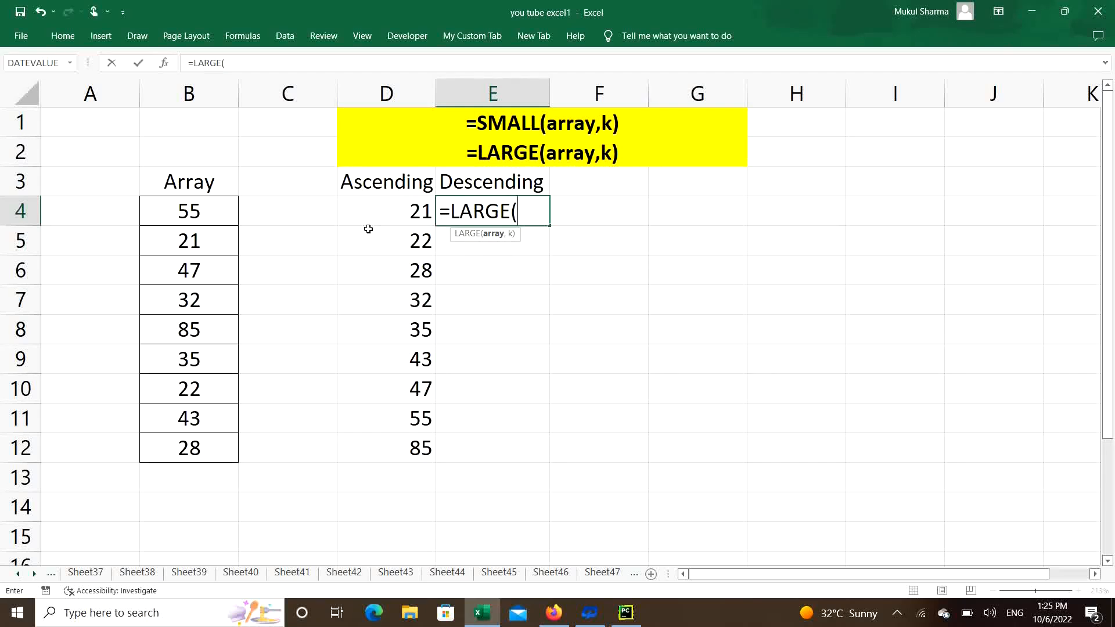
pyautogui.moveTo(215, 213); pyautogui.dragTo(203, 462)
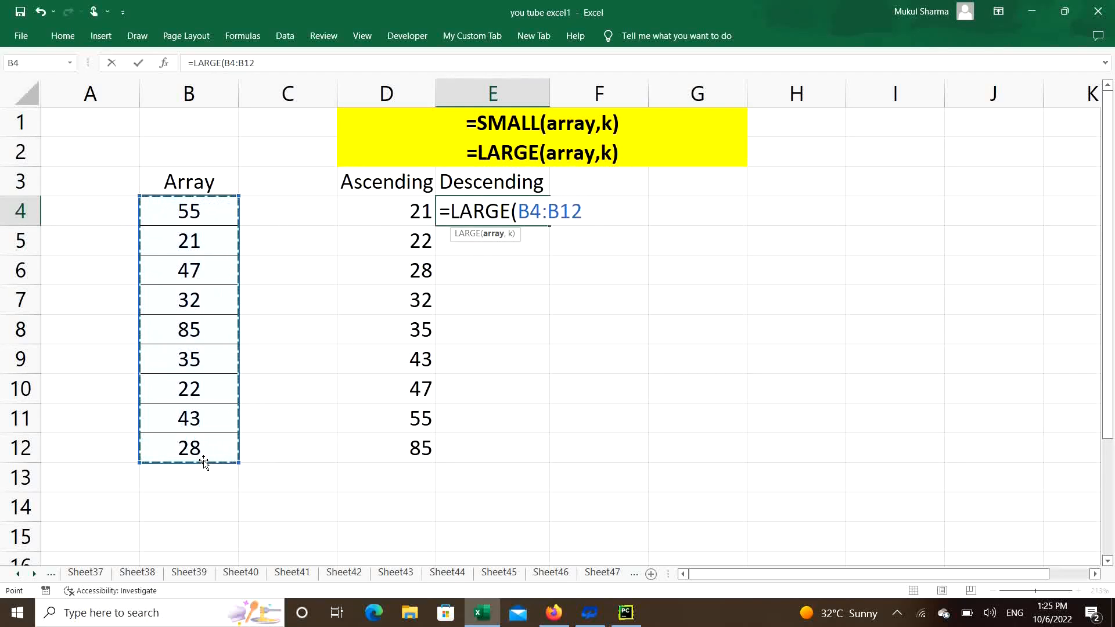
pyautogui.press('F4')
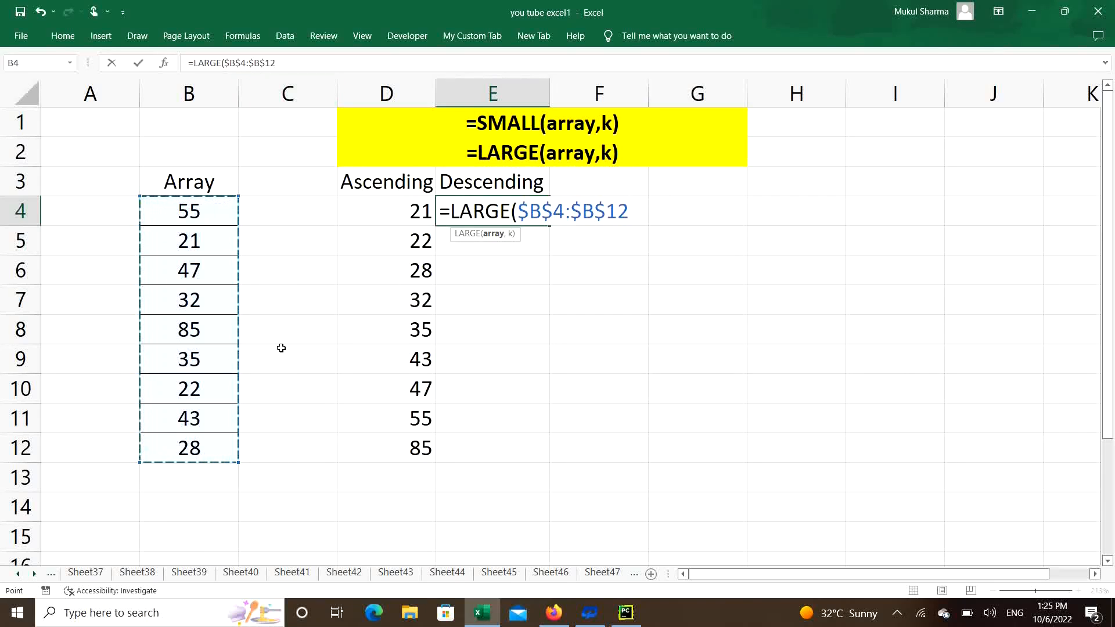
pyautogui.write(',')
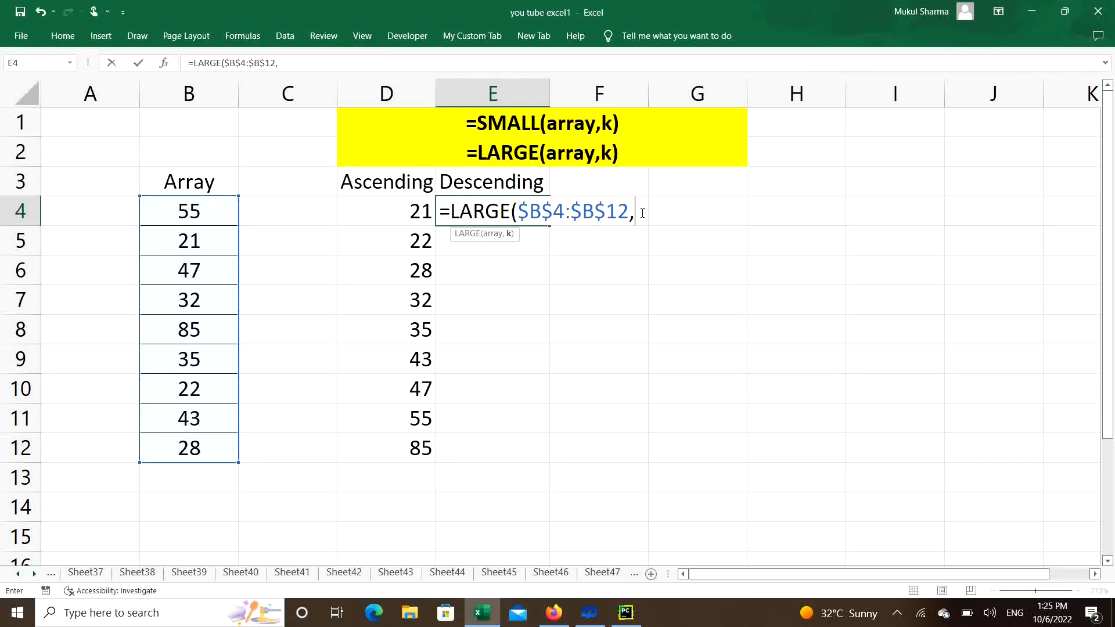
pyautogui.write('rows')
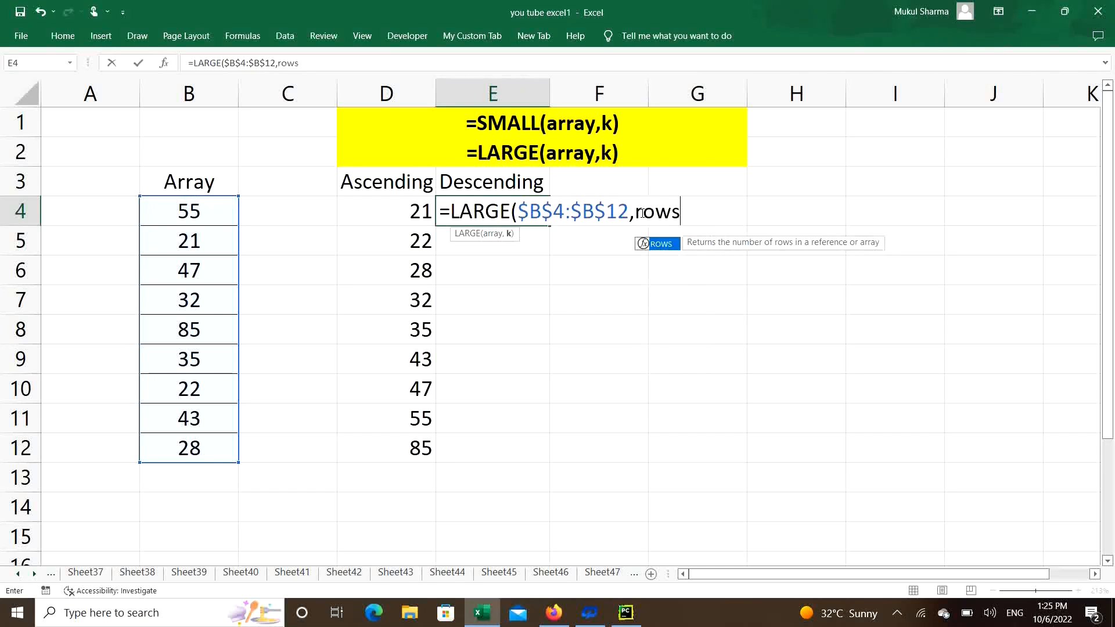
# Add ROWS($B$4:B4) as the k argument of the E4 LARGE formula and try to enter it.
pyautogui.press('Tab')
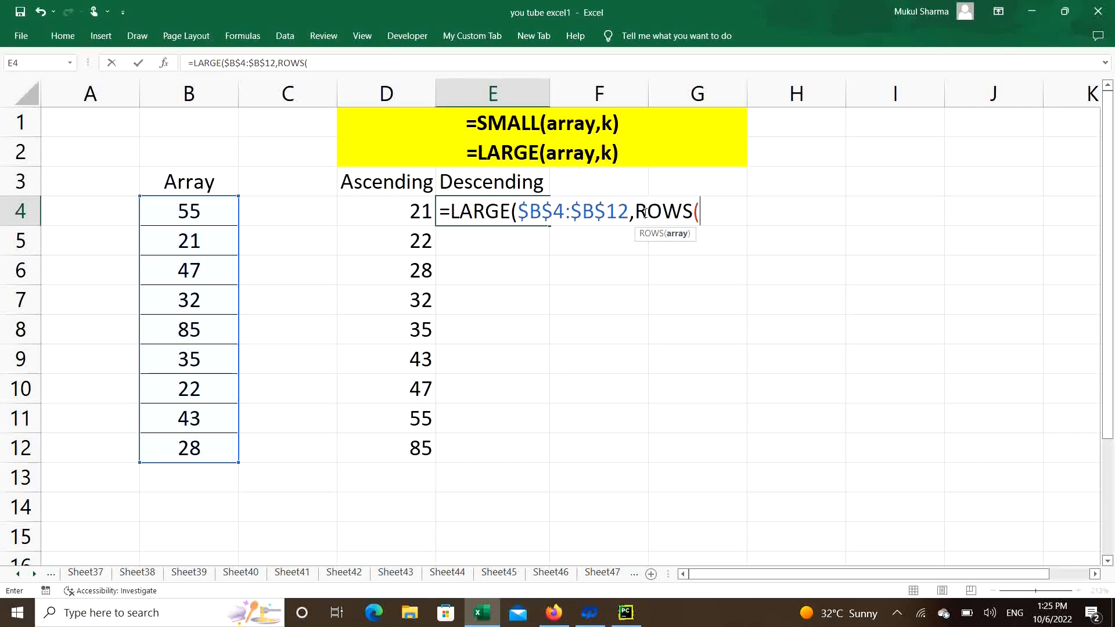
pyautogui.click(173, 217)
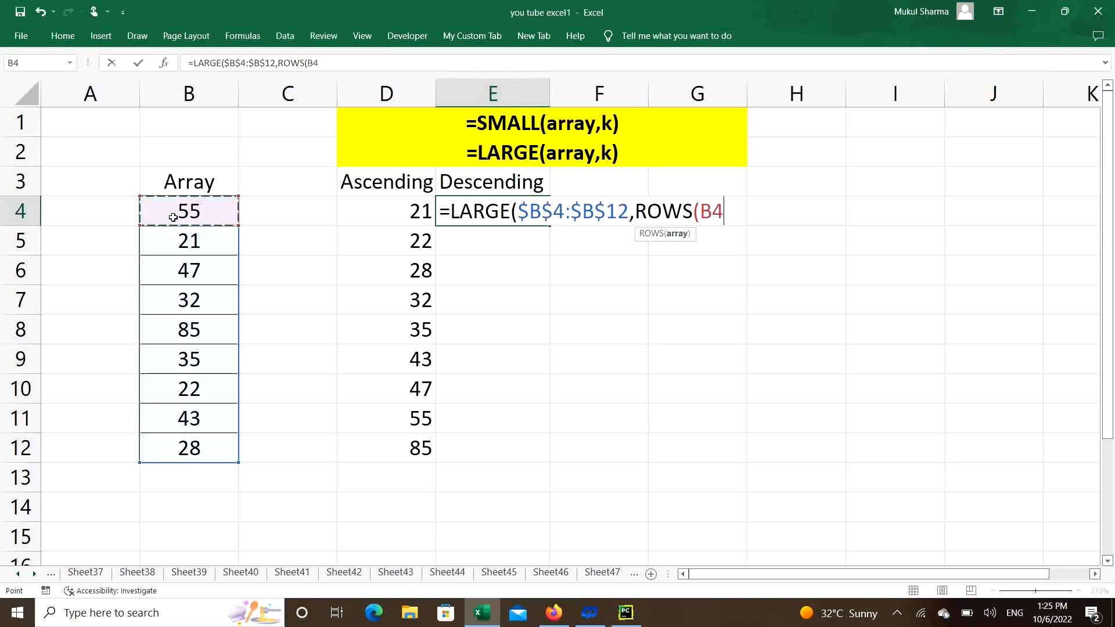
pyautogui.press('F4')
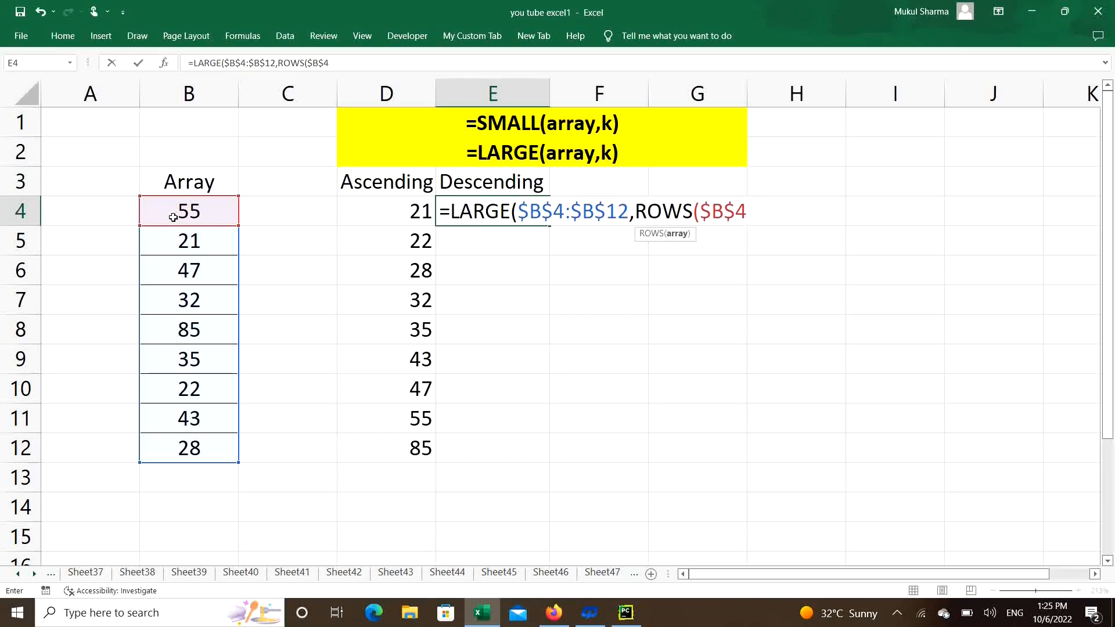
pyautogui.write(':')
pyautogui.click(173, 217)
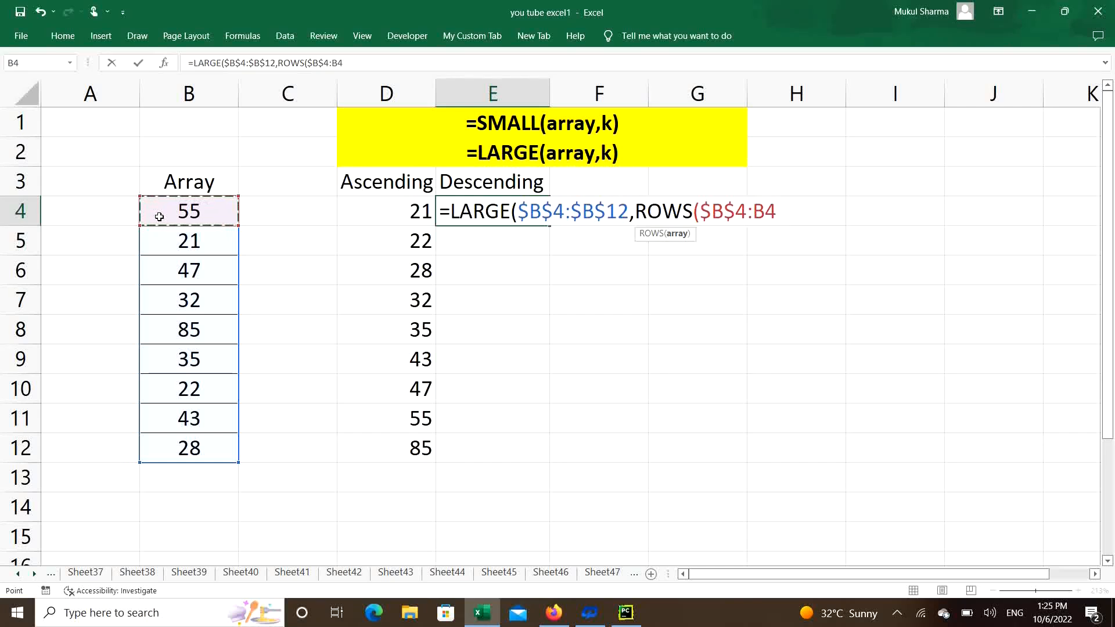
pyautogui.write(')')
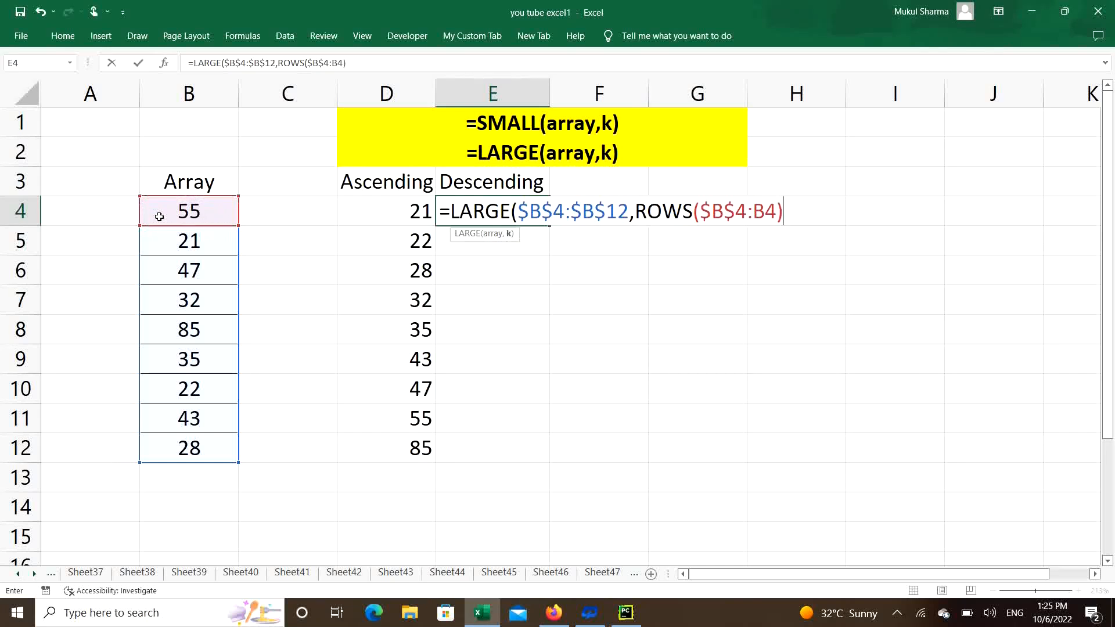
pyautogui.press('Return')
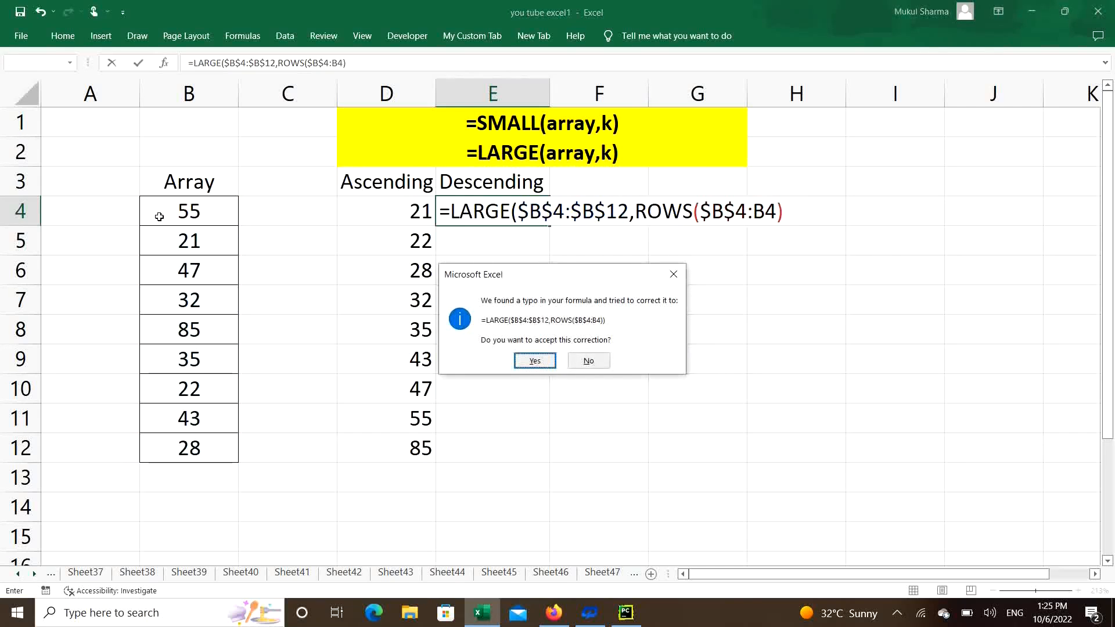
# Decline the proposed correction and enter the E4 formula with its final closing parenthesis added, as =LARGE($B$4:$B$12,ROWS($B$4:B4)).
pyautogui.click(673, 274)
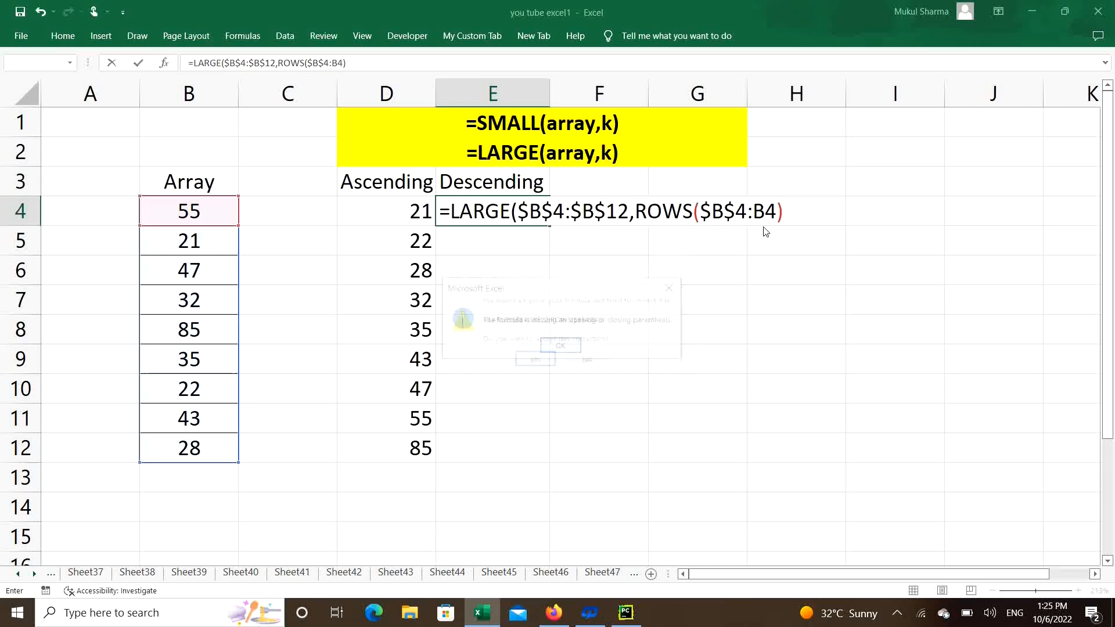
pyautogui.click(673, 288)
pyautogui.click(793, 214)
pyautogui.write(')')
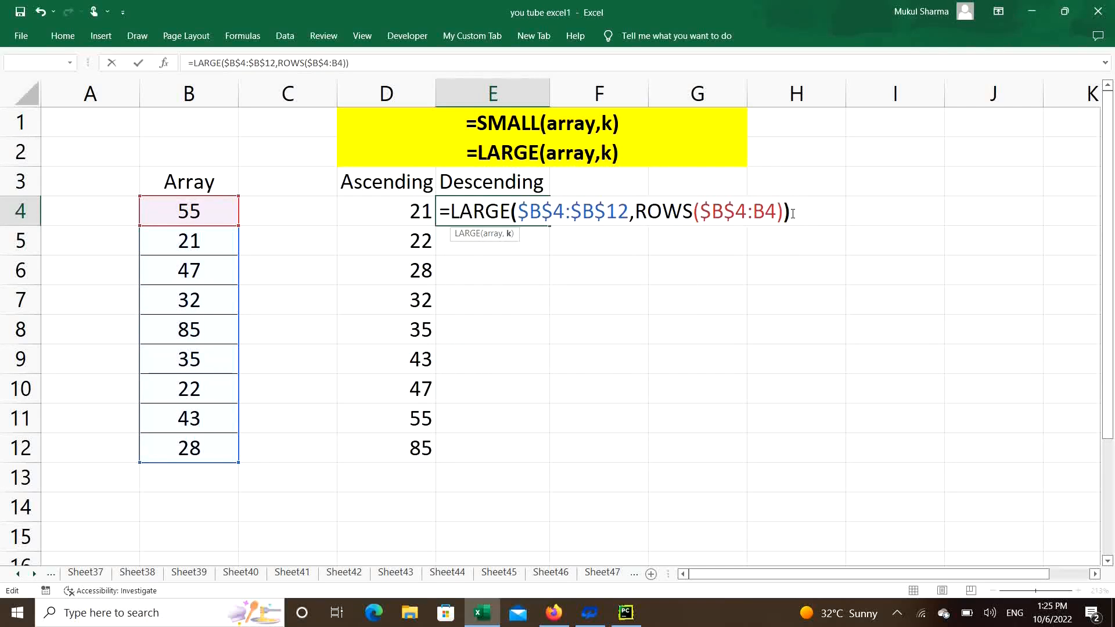
pyautogui.press('Return')
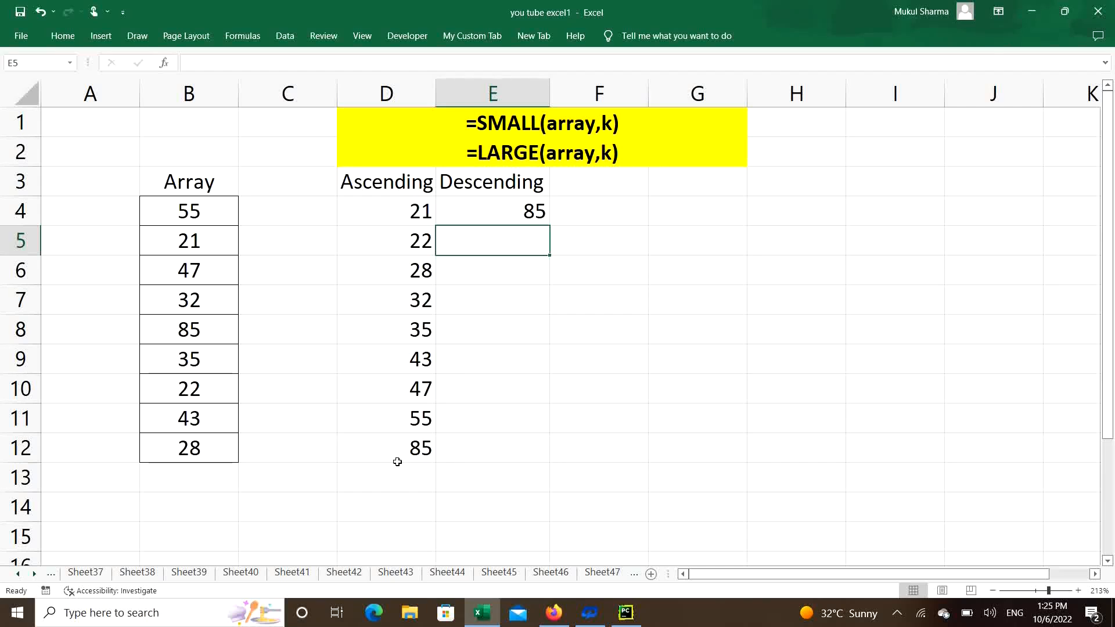
# Fill the LARGE formula from E4 down through E12 to list the array in descending order.
pyautogui.click(514, 212)
pyautogui.moveTo(549, 226); pyautogui.dragTo(538, 456)
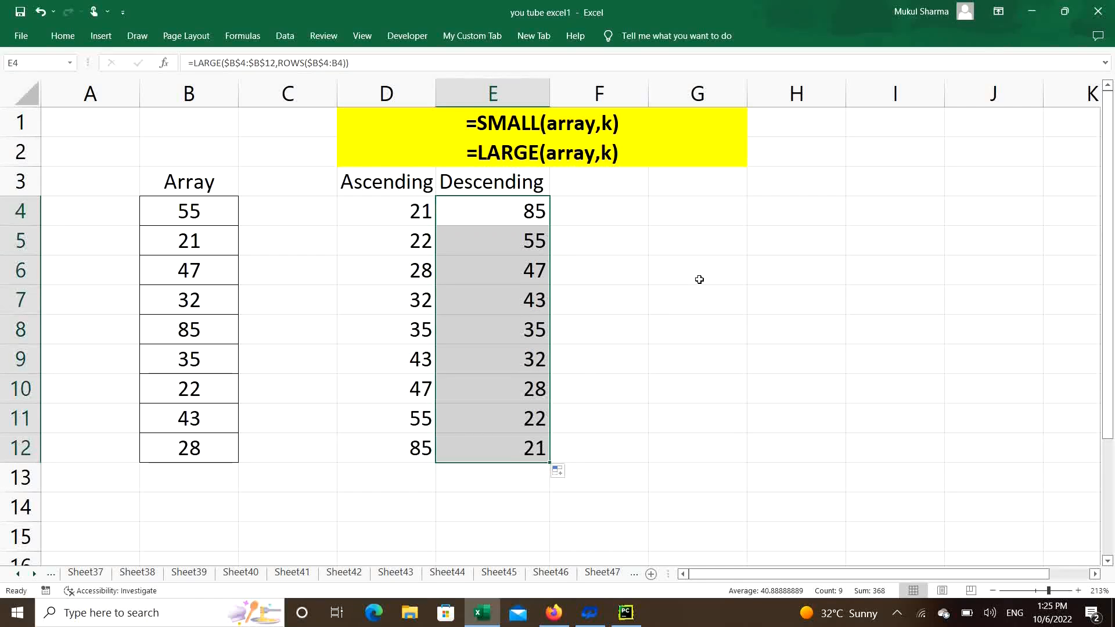
pyautogui.click(649, 317)
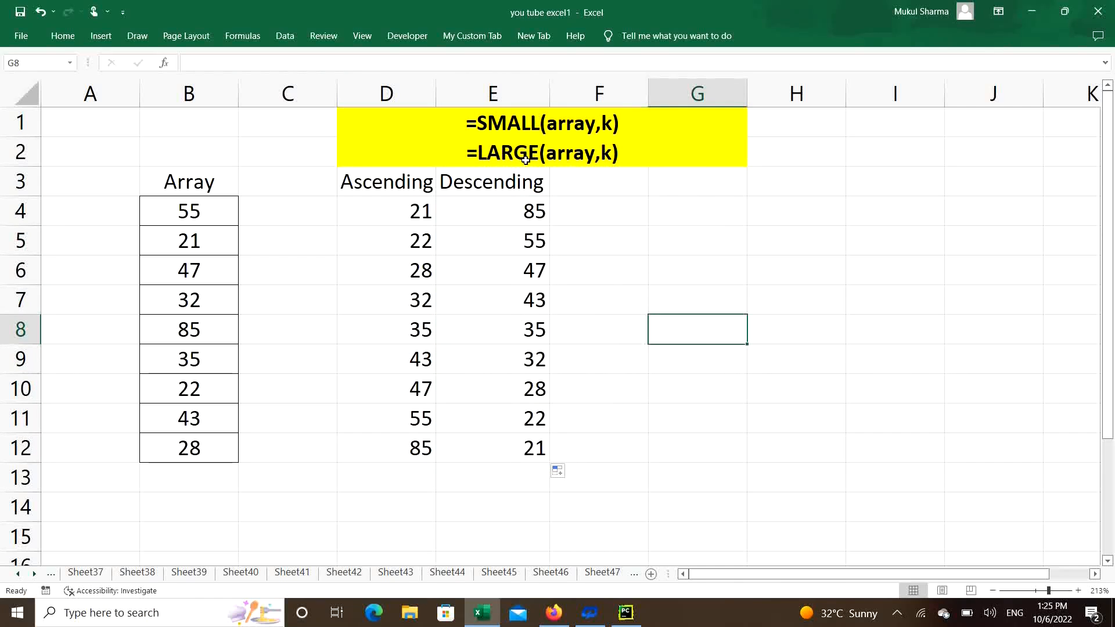